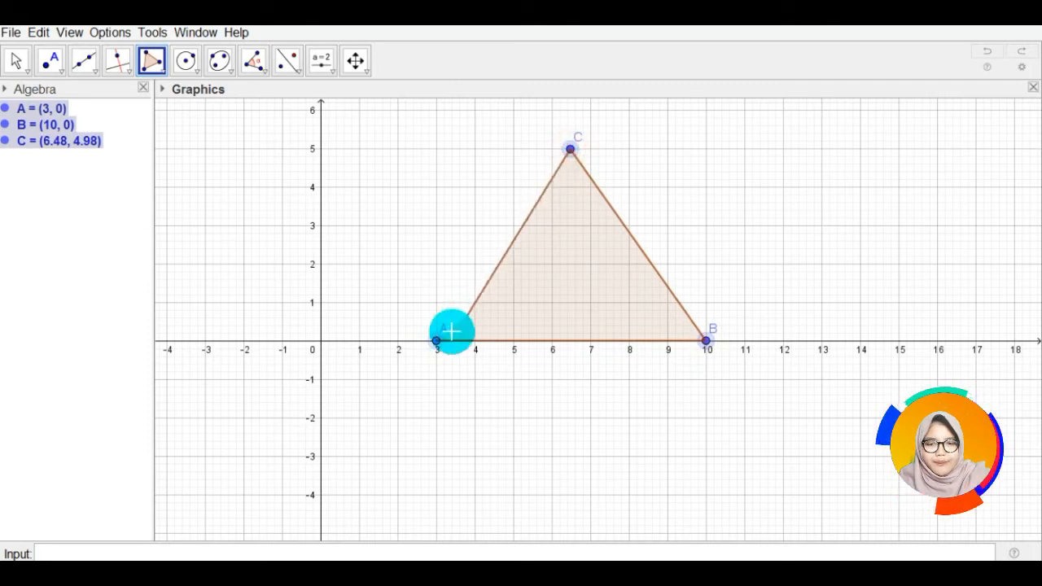
# Step: Close triangle ABC at vertex A and hide the name labels of its three sides
pyautogui.click(436, 340)
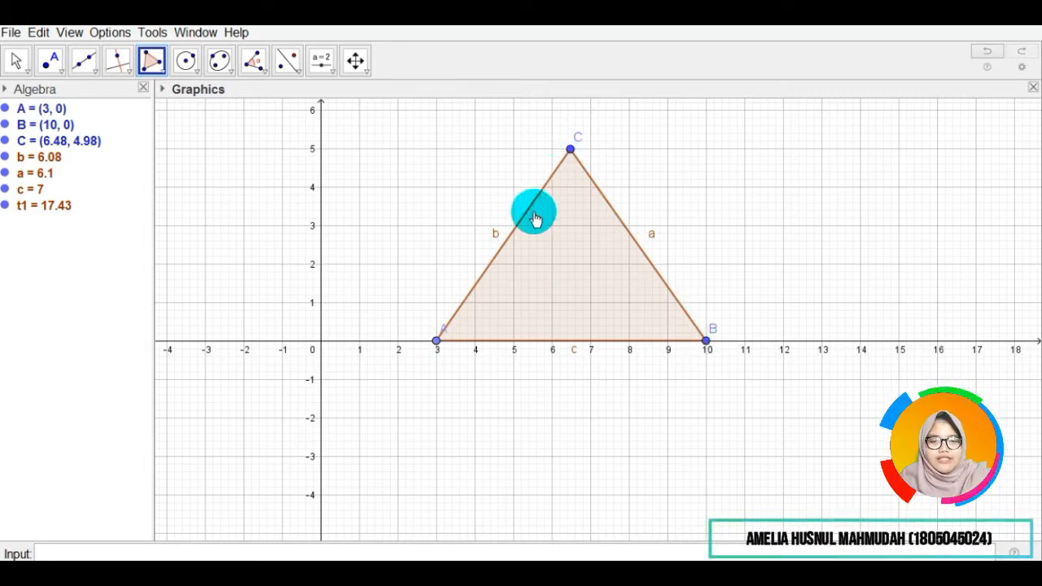
pyautogui.rightClick(567, 348)
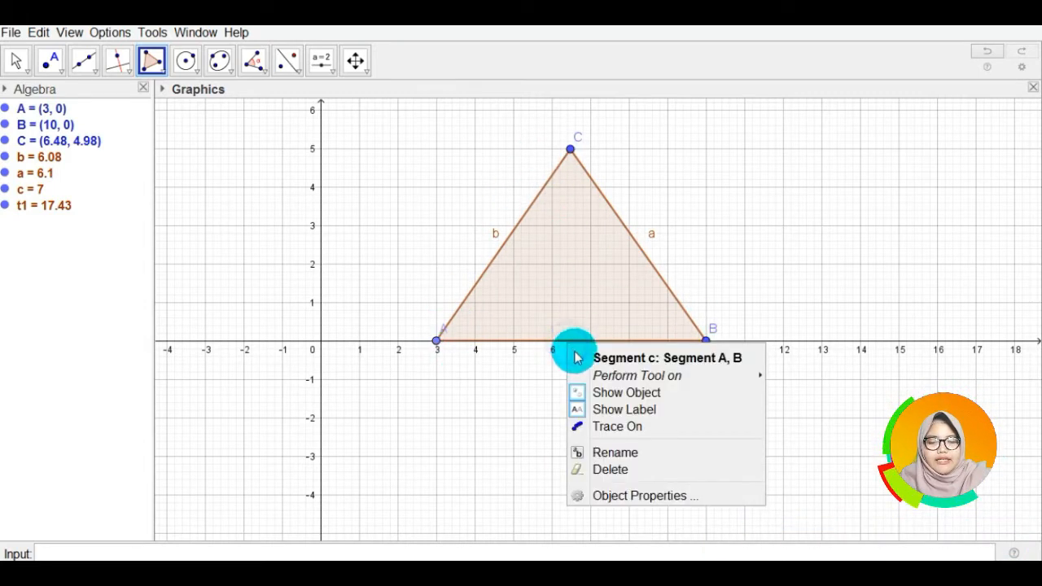
pyautogui.click(579, 410)
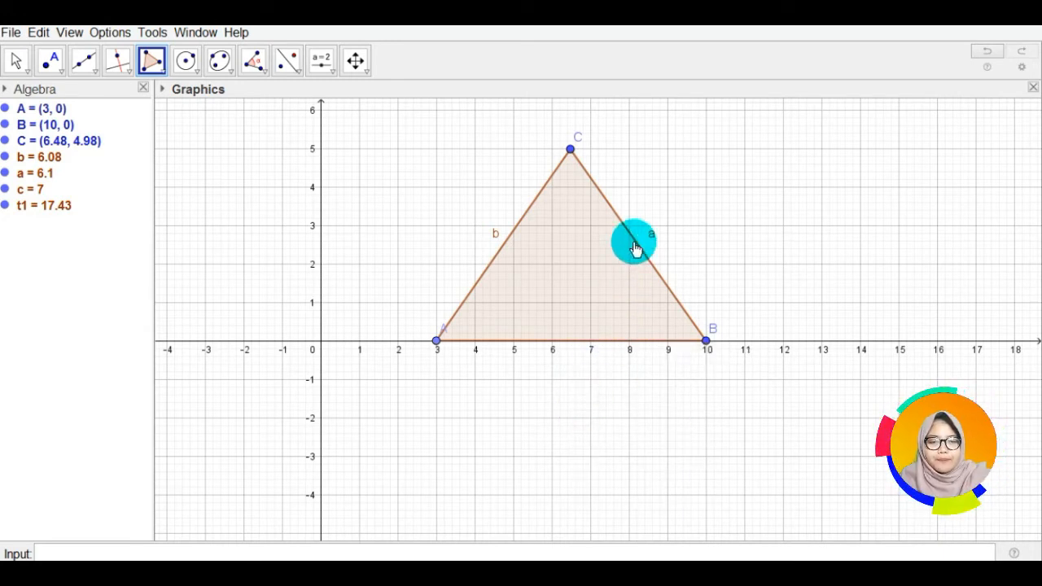
pyautogui.rightClick(634, 243)
pyautogui.click(644, 306)
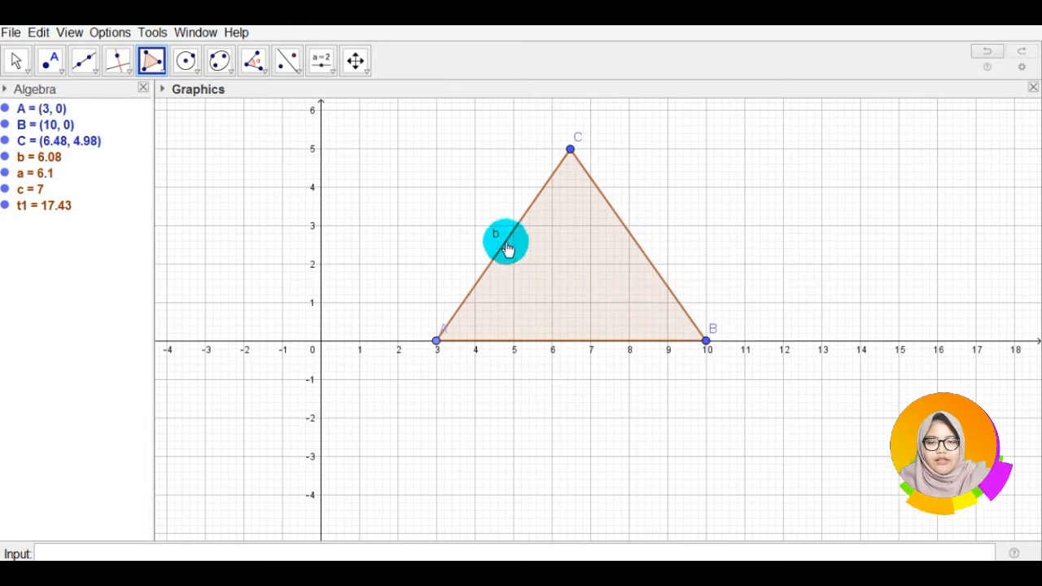
pyautogui.rightClick(505, 242)
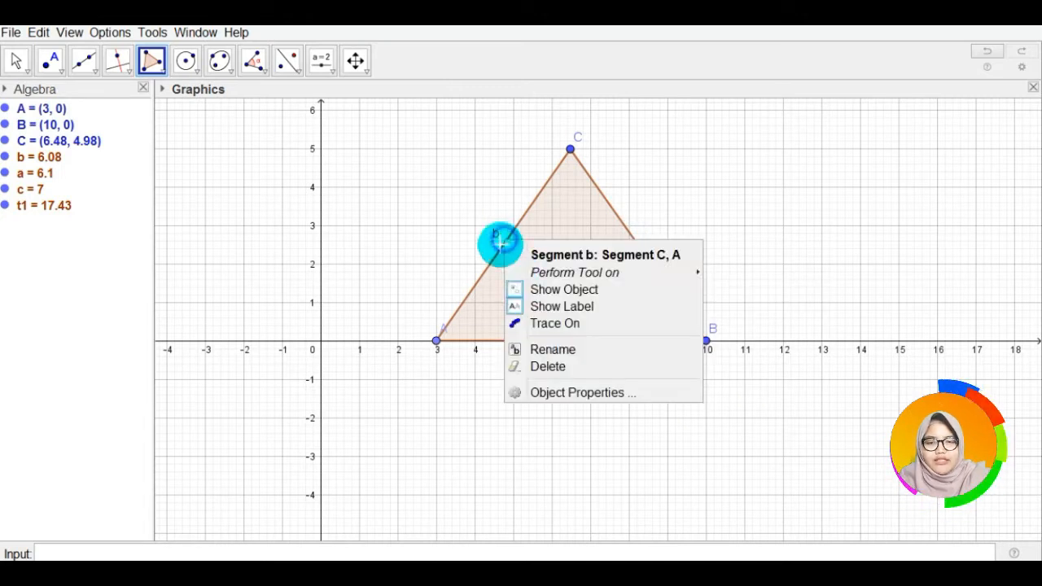
pyautogui.click(517, 307)
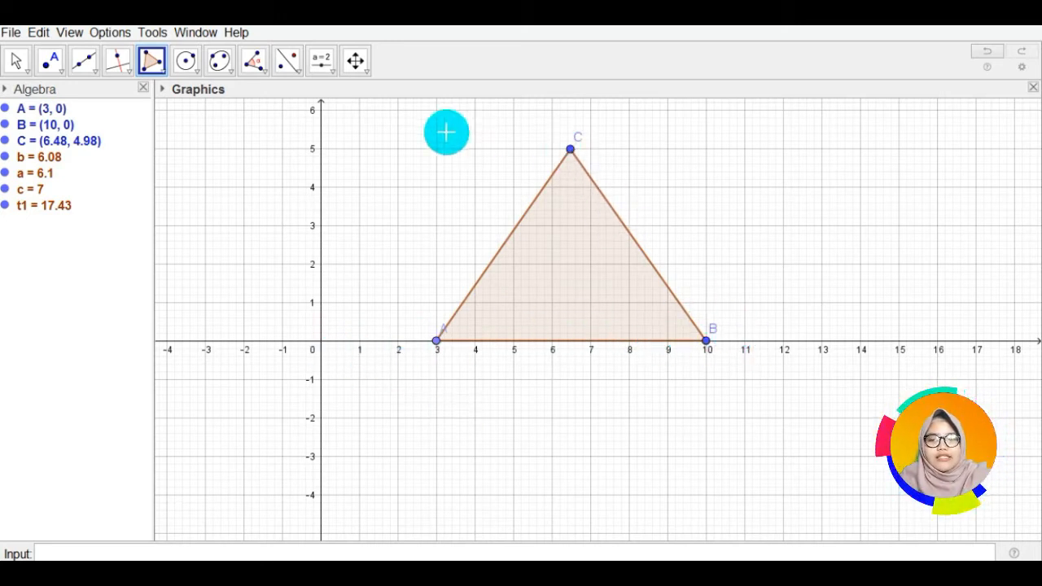
# Step: Construct a line through vertex C parallel to the x-axis with the Parallel Line tool
pyautogui.click(131, 69)
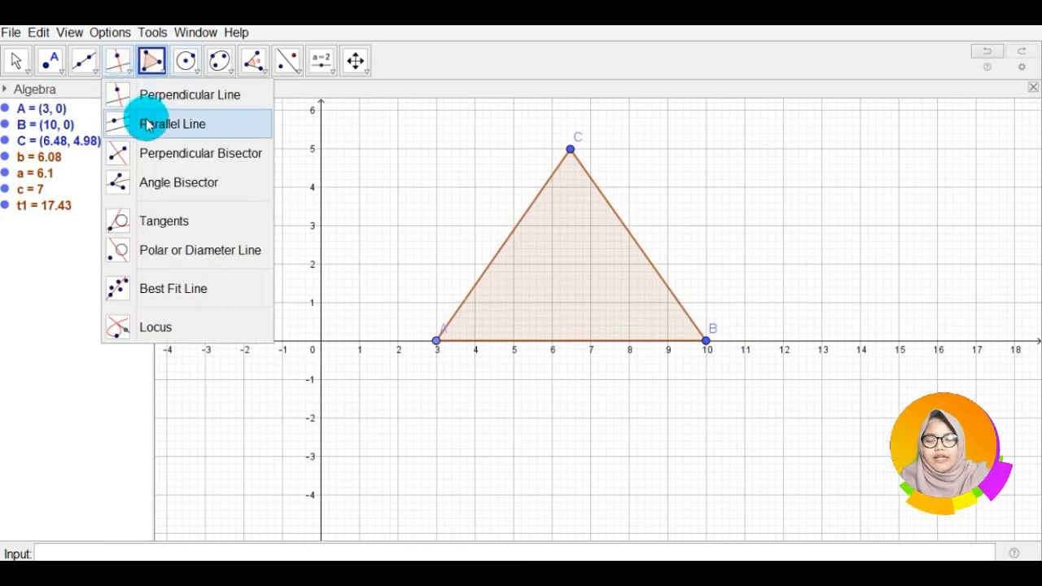
pyautogui.click(144, 120)
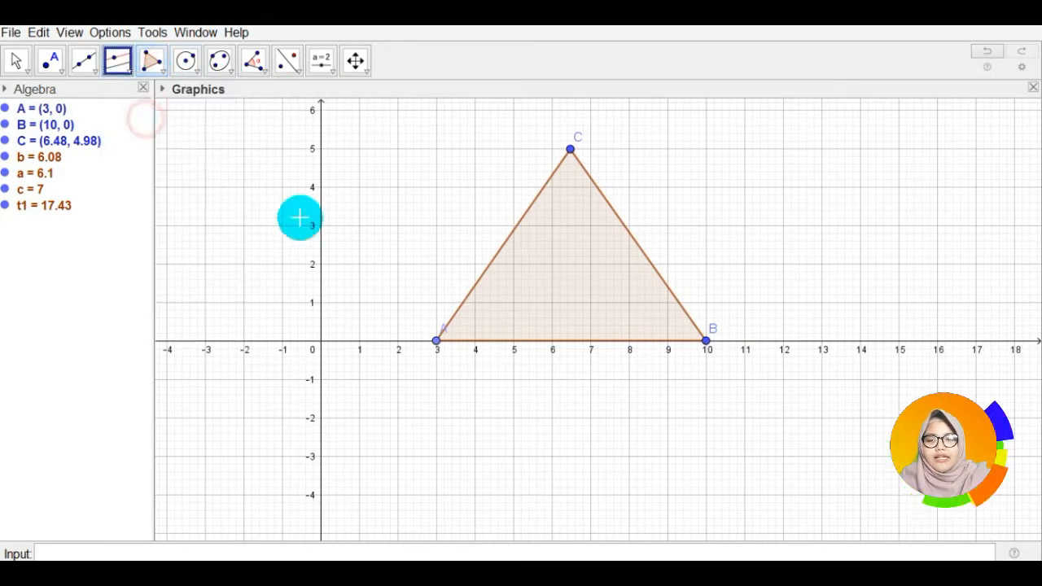
pyautogui.click(739, 342)
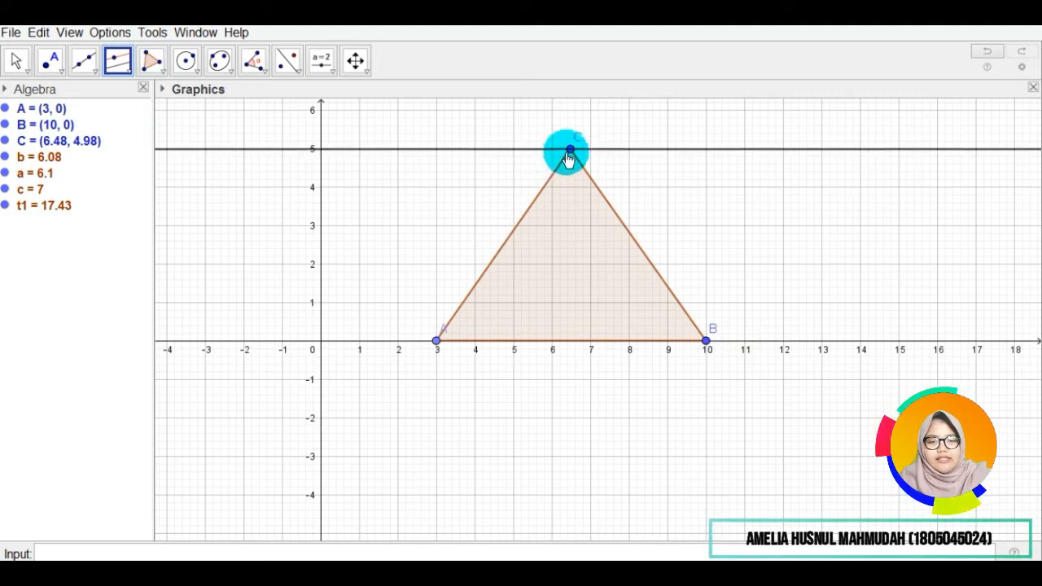
pyautogui.click(567, 149)
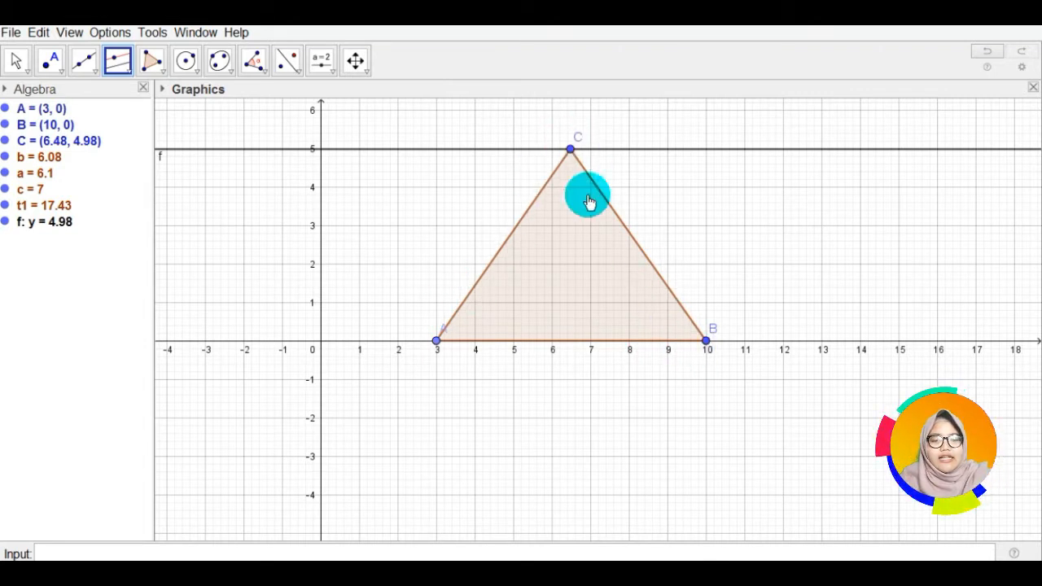
# Step: Construct the midpoints of sides AC and BC with the Midpoint or Center tool
pyautogui.click(65, 69)
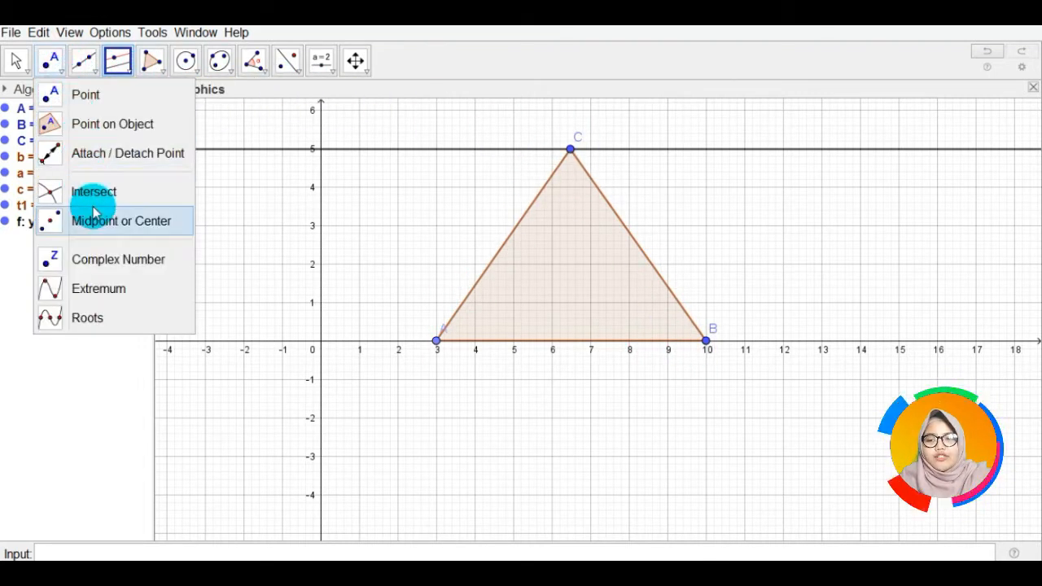
pyautogui.click(96, 221)
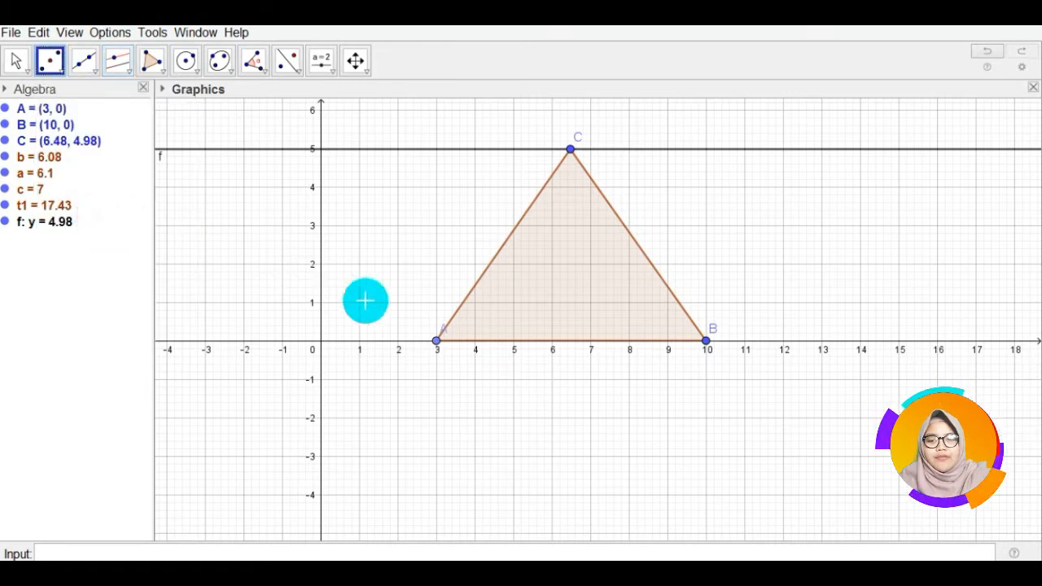
pyautogui.click(437, 341)
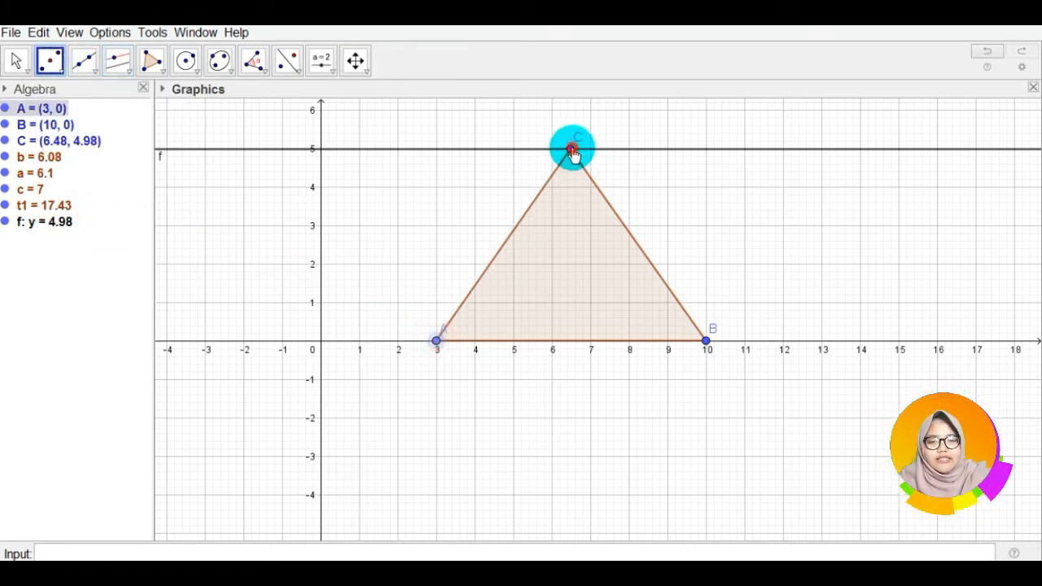
pyautogui.click(572, 150)
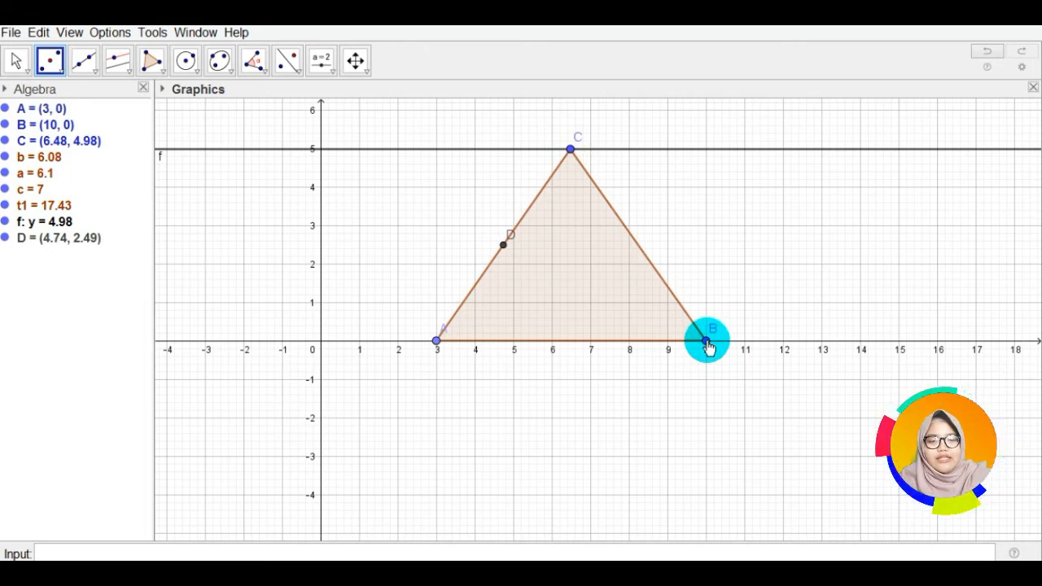
pyautogui.click(707, 341)
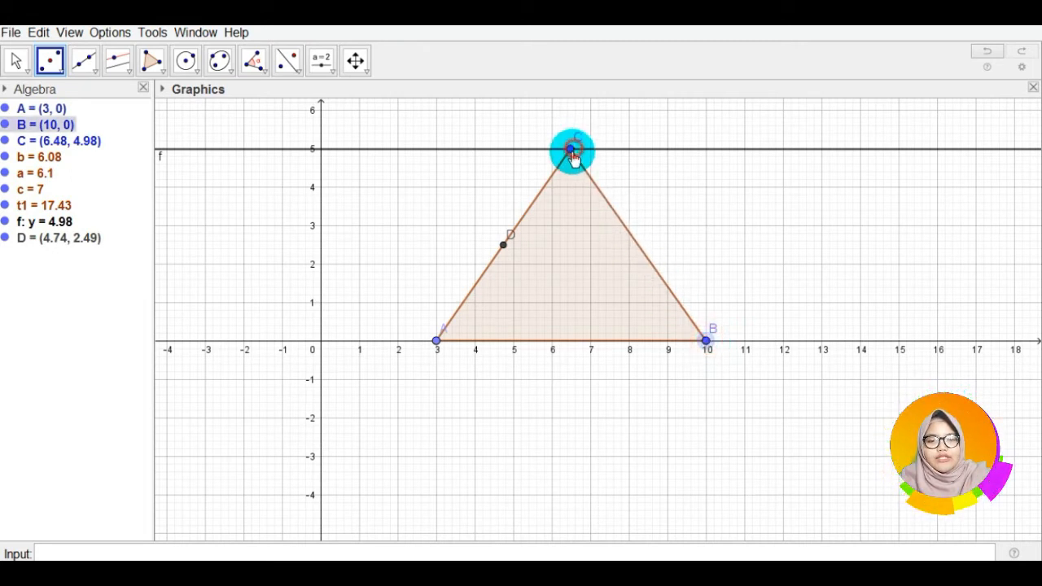
pyautogui.click(572, 151)
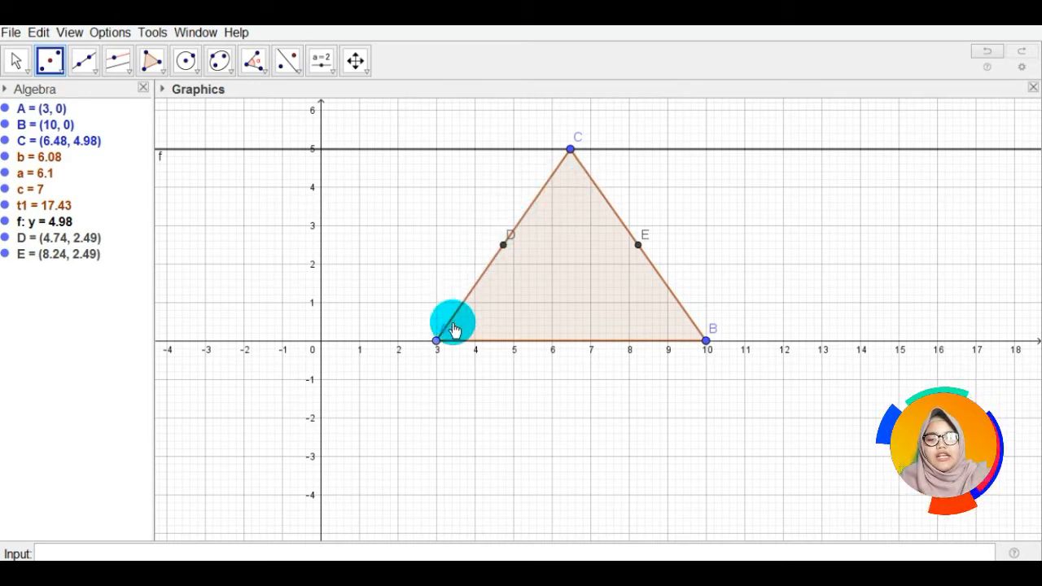
# Step: Mark the triangle's interior angle at vertex A using points B, A and C
pyautogui.click(253, 61)
pyautogui.click(277, 95)
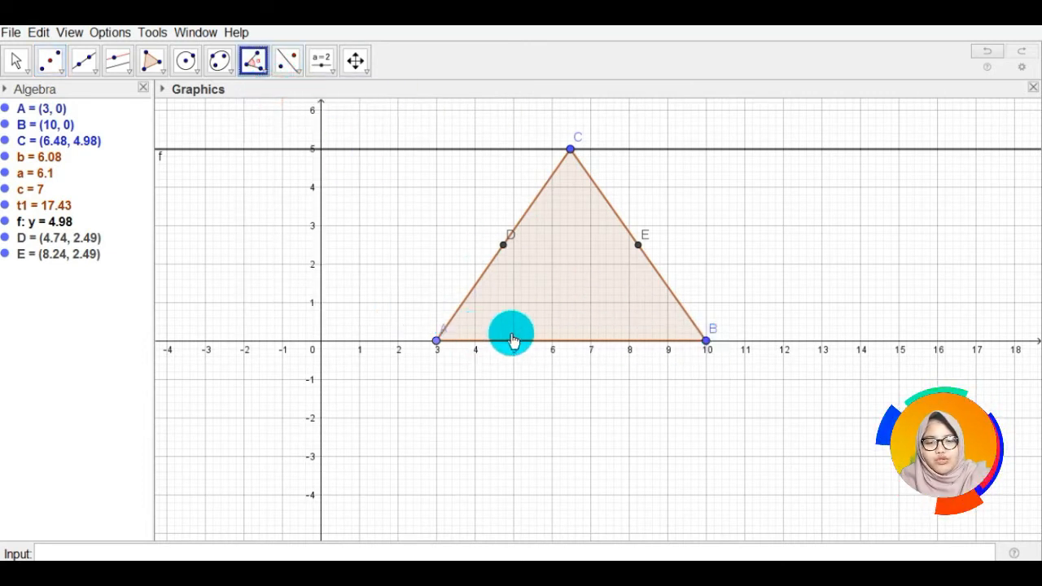
pyautogui.click(708, 343)
pyautogui.click(436, 336)
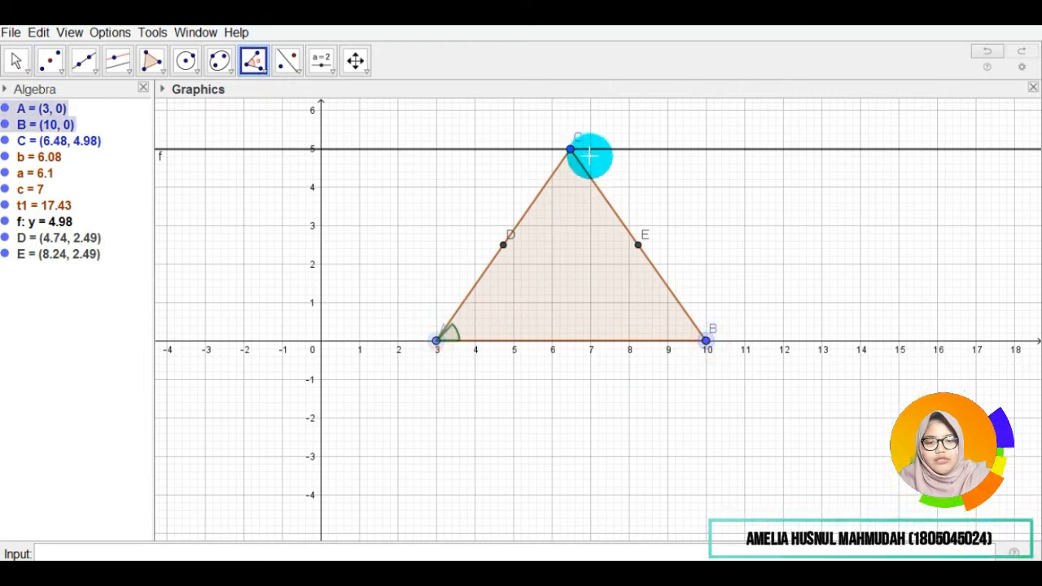
pyautogui.click(571, 150)
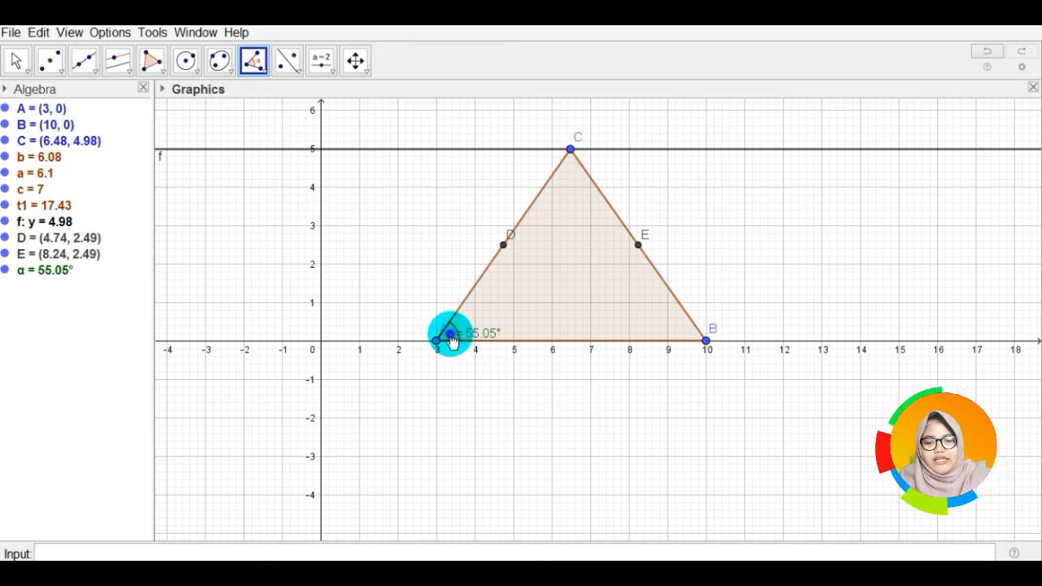
# Step: Colour the angle at vertex A red with 100 opacity and close its properties
pyautogui.rightClick(450, 337)
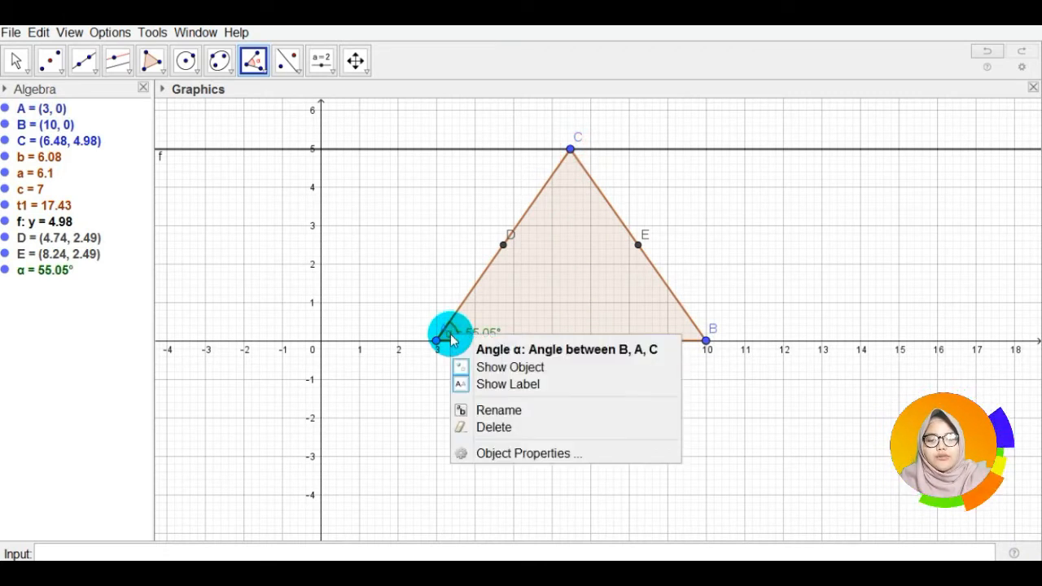
pyautogui.click(500, 453)
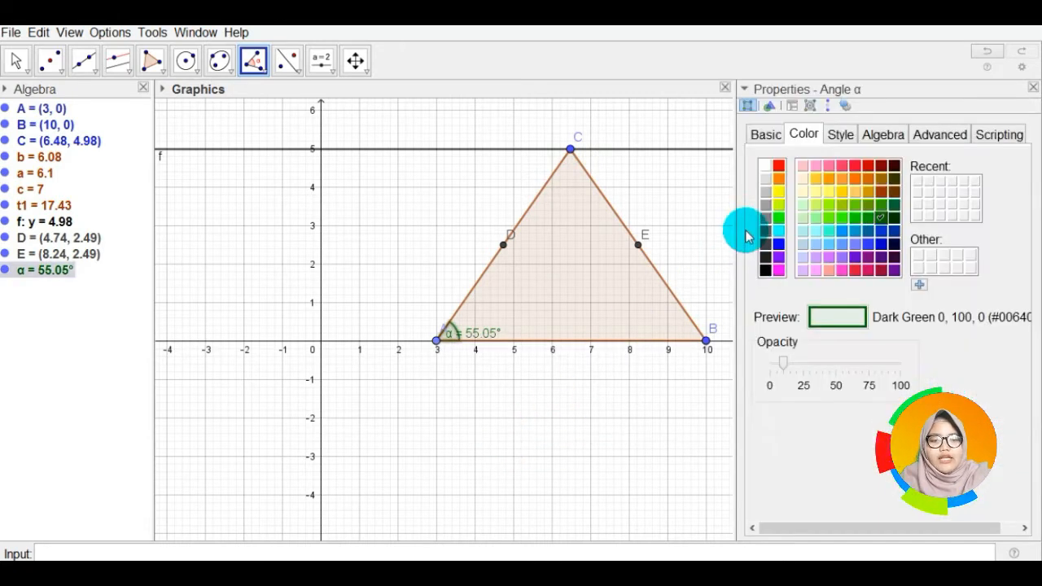
pyautogui.click(778, 165)
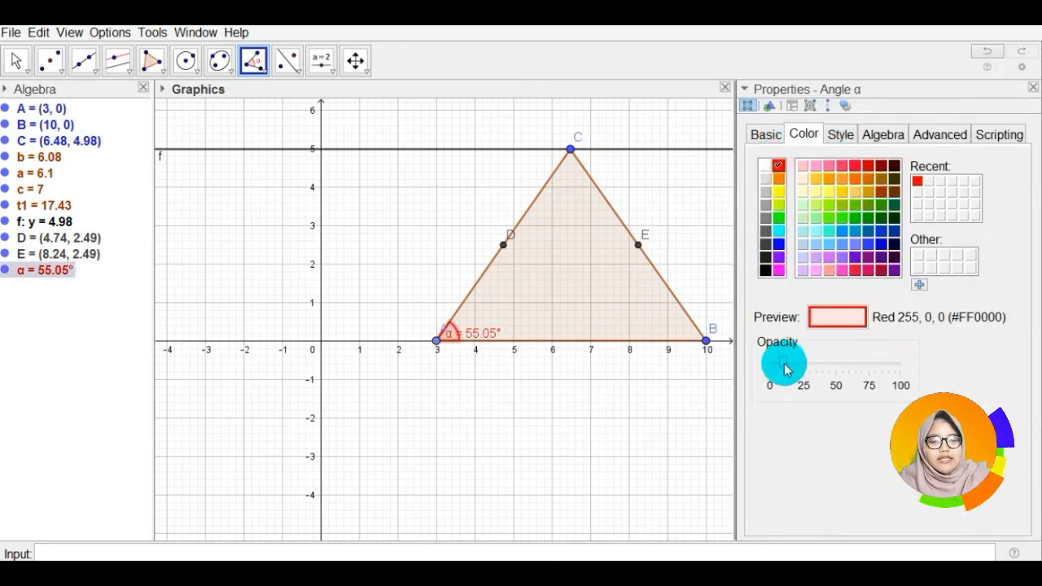
pyautogui.moveTo(783, 363); pyautogui.dragTo(900, 363)
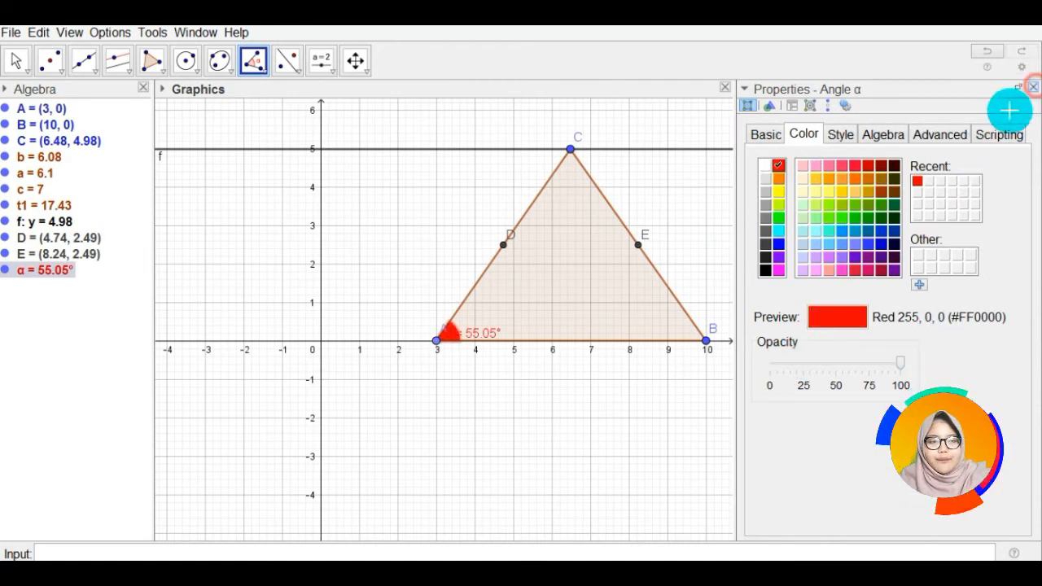
pyautogui.click(1033, 88)
# Step: Mark the triangle's interior angles at vertex B (points C, B, A) and at vertex C (points A, C, B)
pyautogui.click(253, 62)
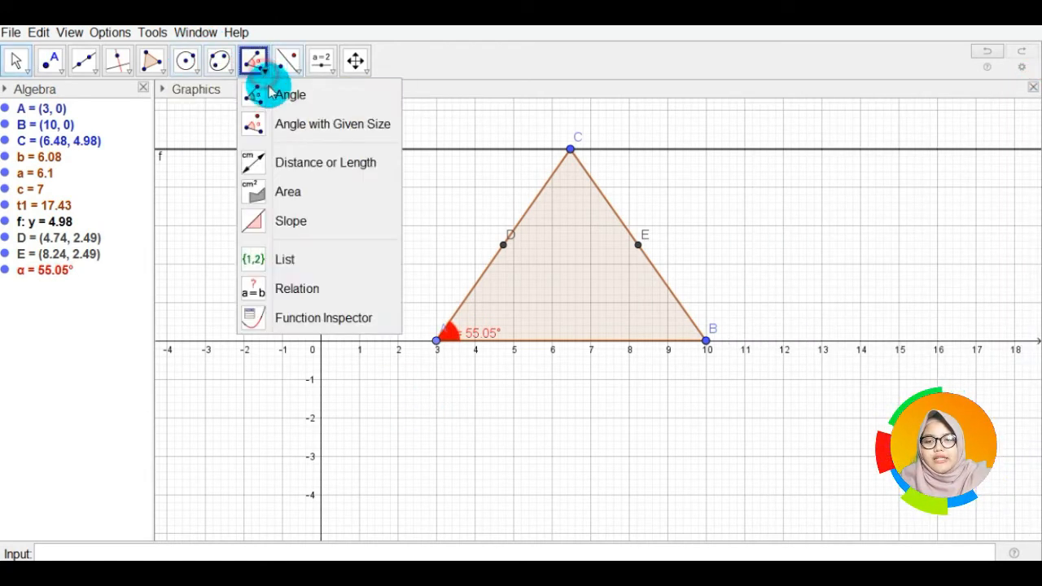
pyautogui.click(574, 152)
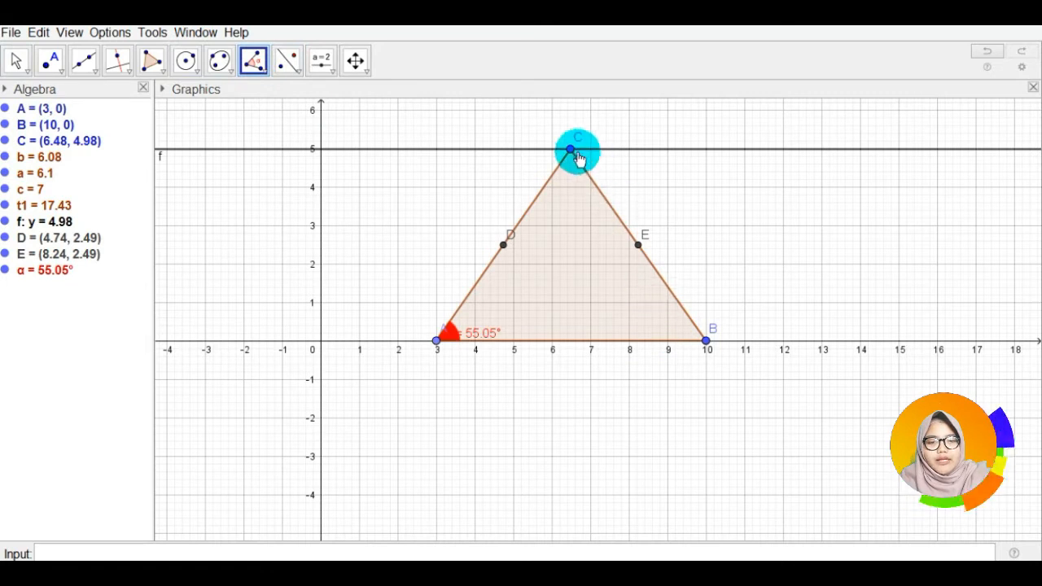
pyautogui.click(715, 341)
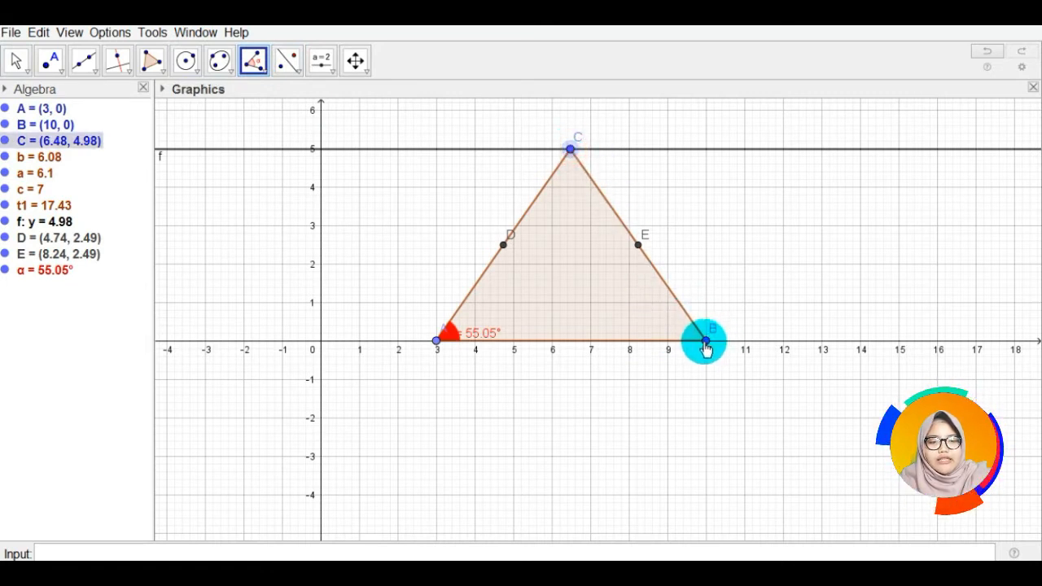
pyautogui.click(452, 350)
pyautogui.click(437, 342)
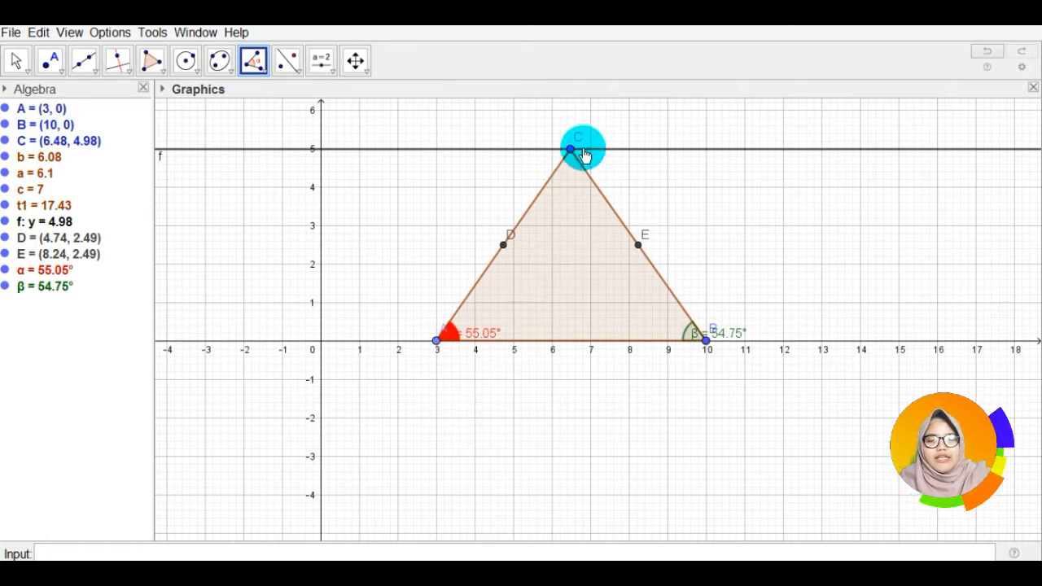
pyautogui.click(437, 341)
pyautogui.click(569, 151)
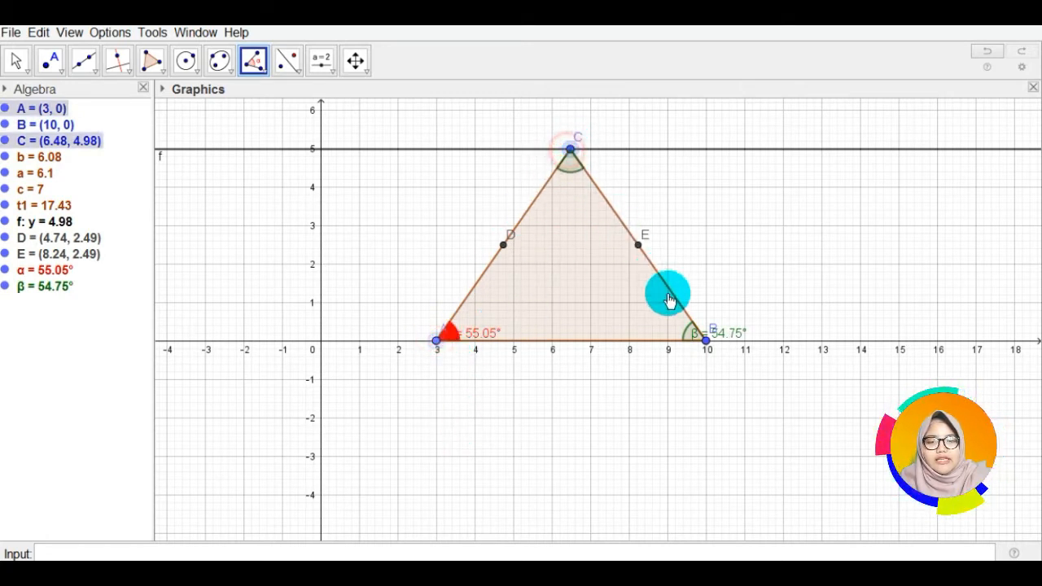
pyautogui.click(705, 340)
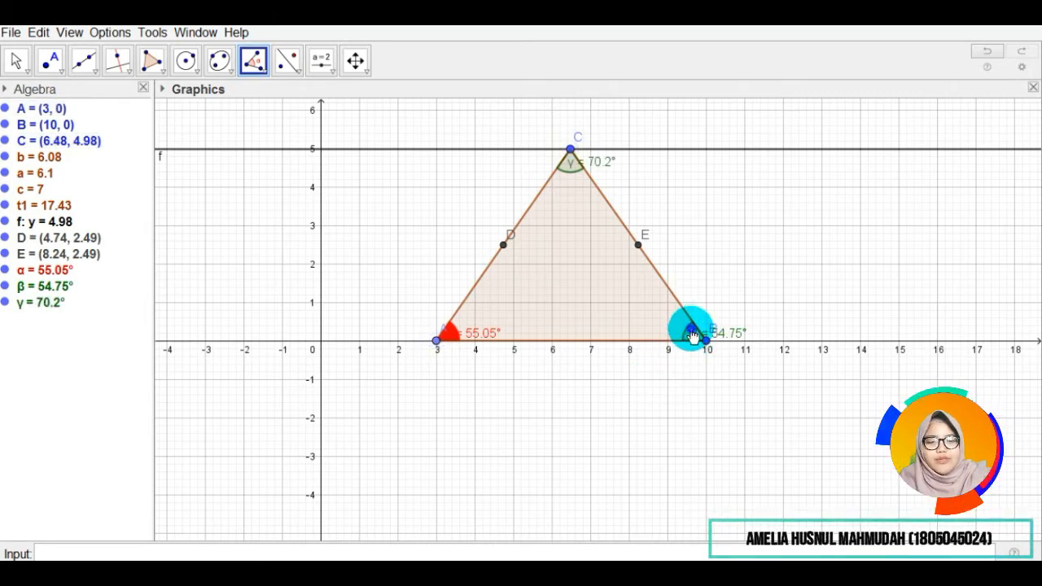
# Step: Colour the angle at vertex B yellow with 100 opacity and close its properties
pyautogui.rightClick(691, 329)
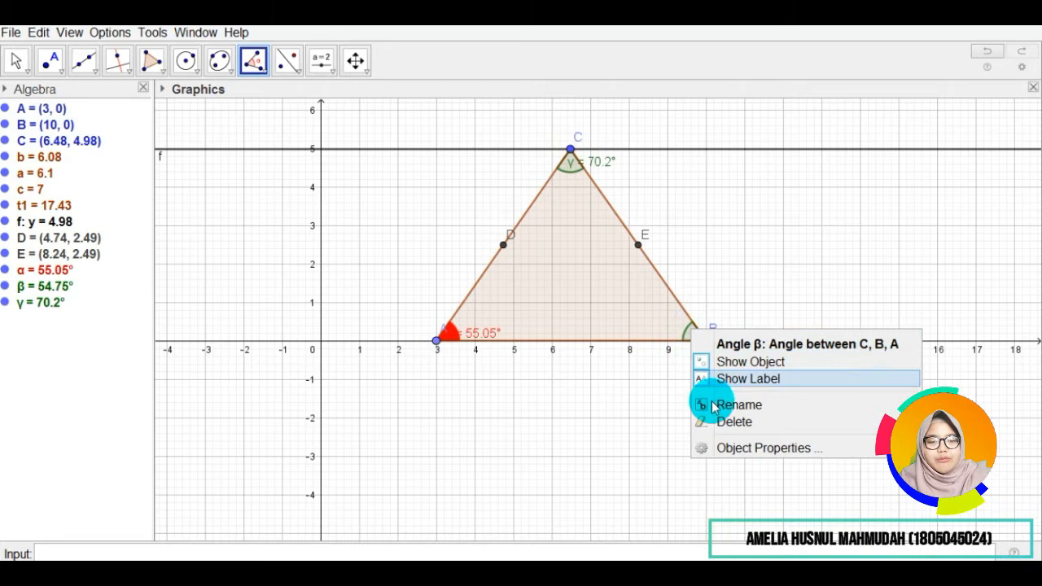
pyautogui.click(713, 447)
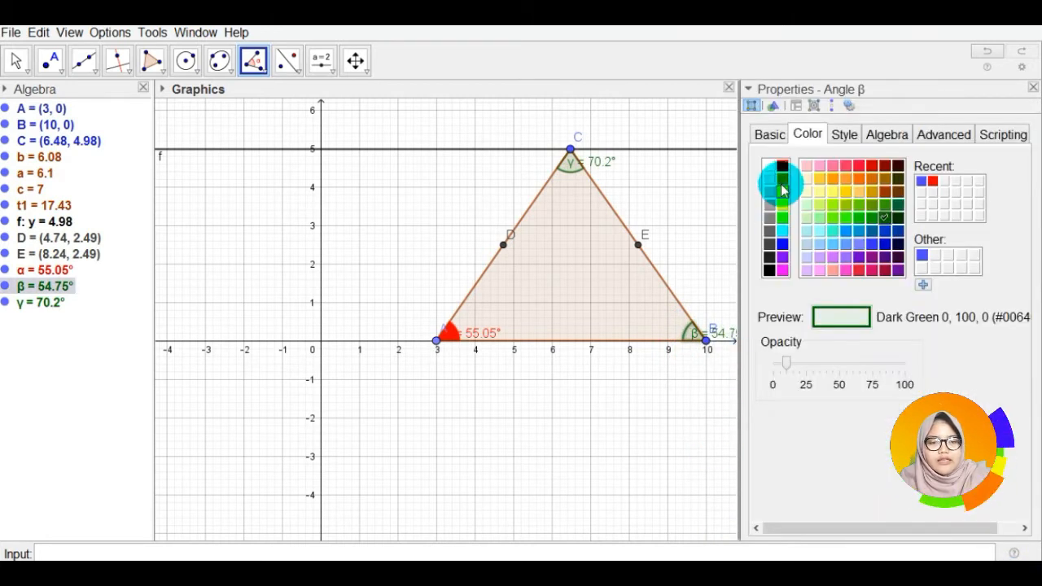
pyautogui.click(780, 190)
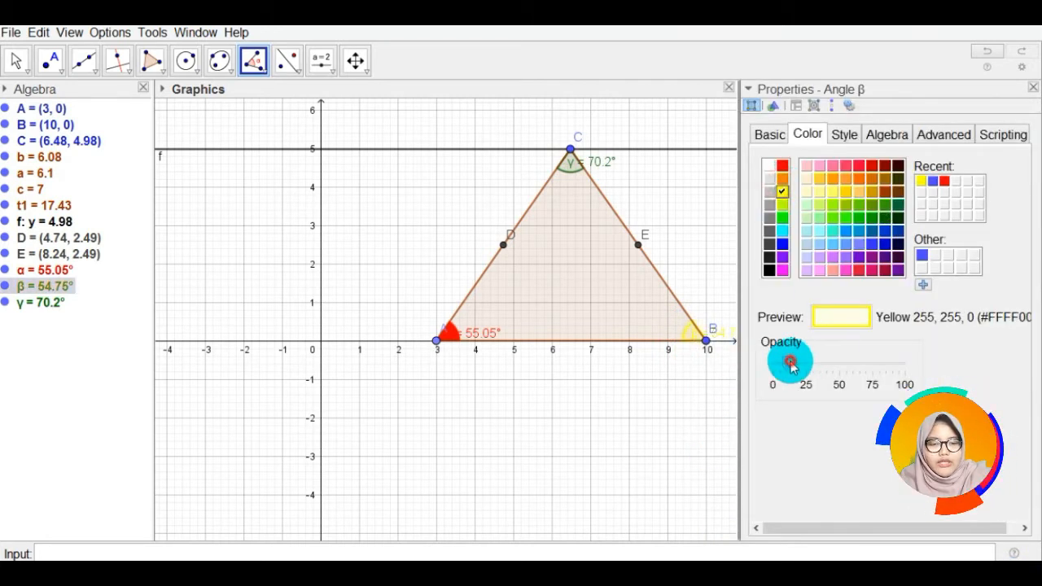
pyautogui.moveTo(788, 363); pyautogui.dragTo(947, 370)
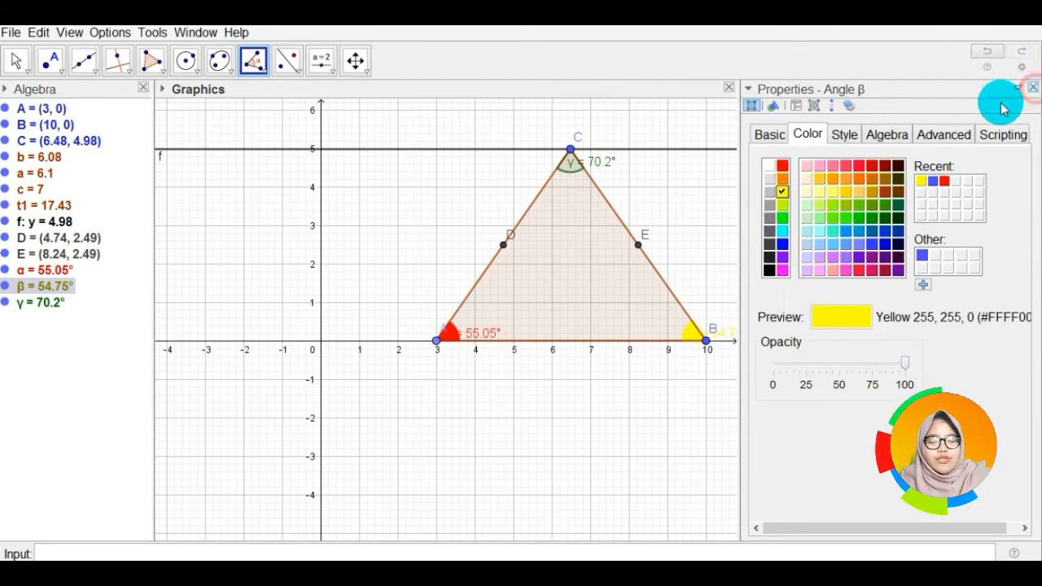
pyautogui.click(1033, 87)
# Step: Colour the angle at vertex C green with 100 opacity and close its properties
pyautogui.rightClick(575, 169)
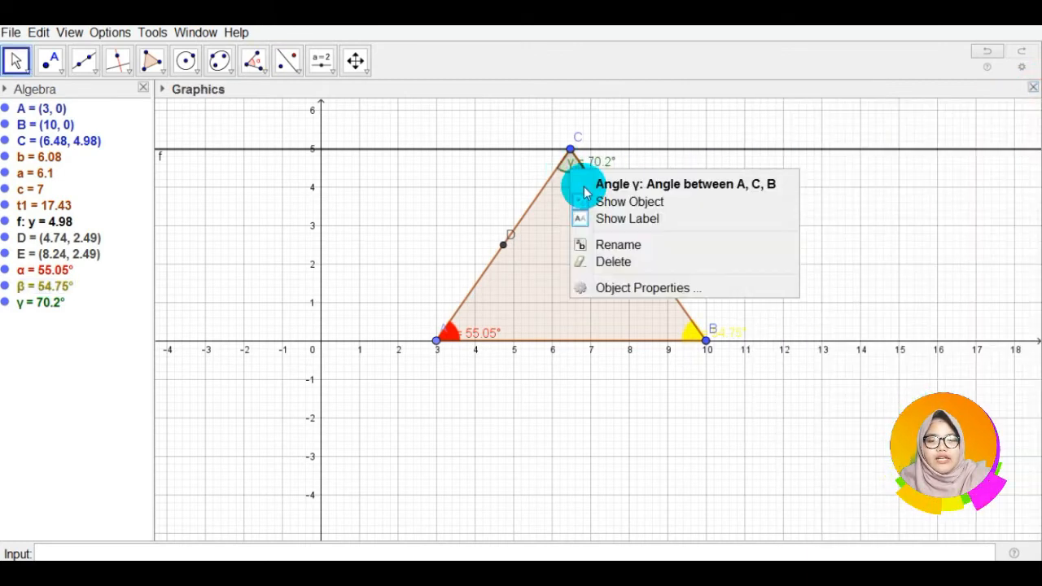
pyautogui.click(616, 286)
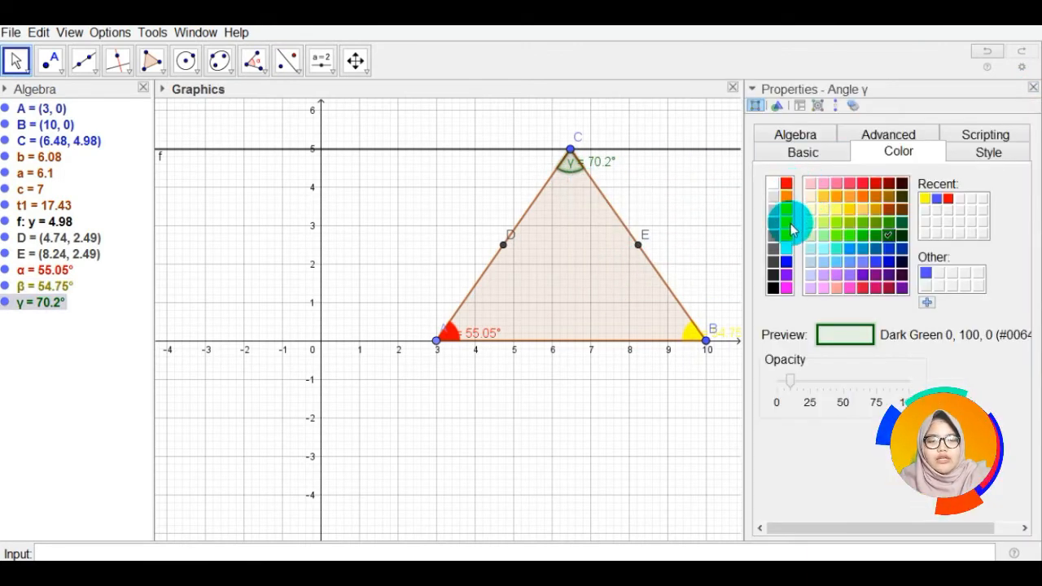
pyautogui.click(785, 235)
pyautogui.moveTo(789, 380); pyautogui.dragTo(910, 381)
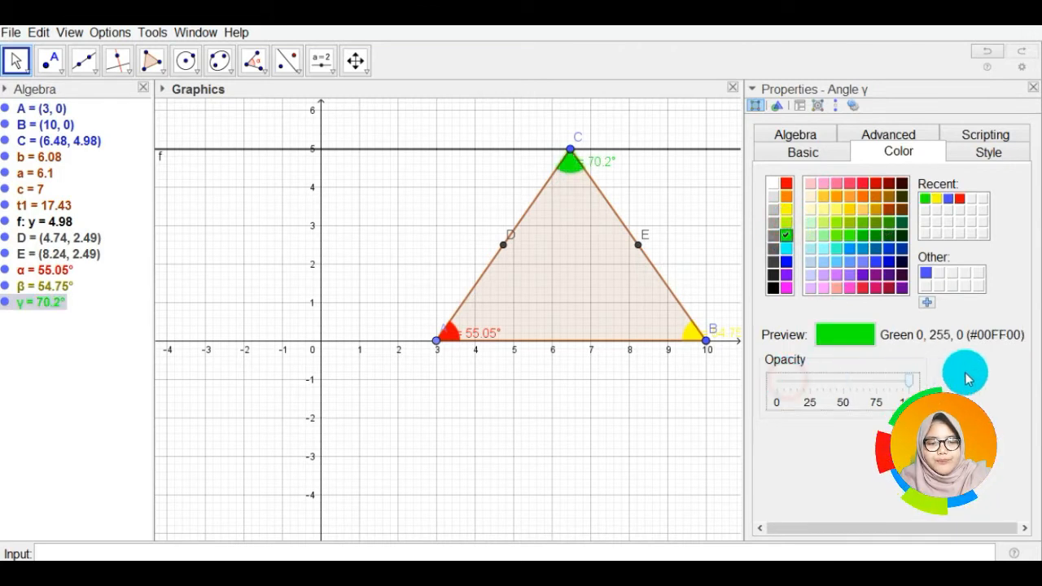
pyautogui.click(1033, 88)
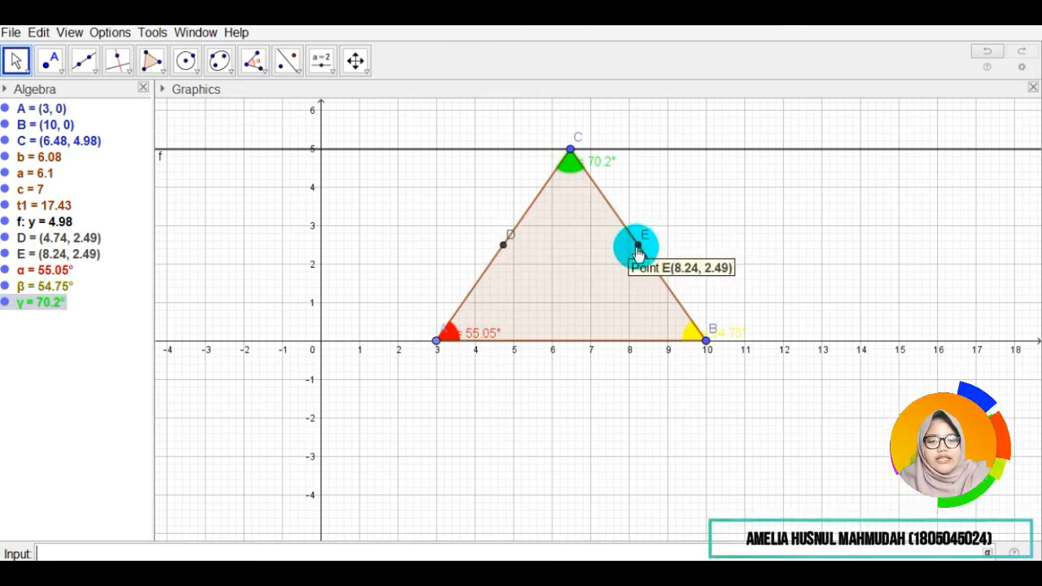
# Step: Create an angle slider above line f, beside vertex C, ranging from 0° to 180° in 1° increments
pyautogui.click(326, 70)
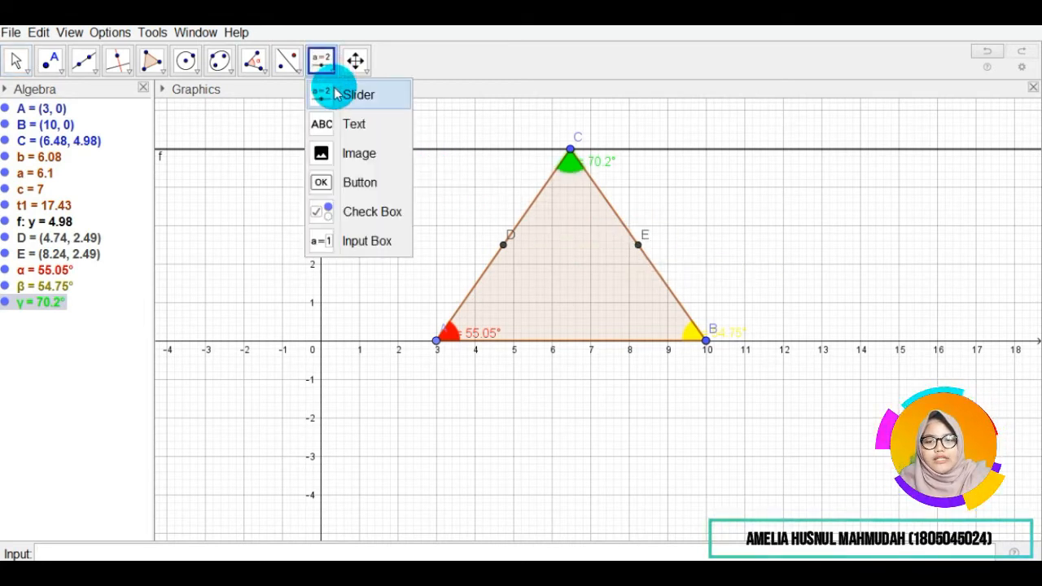
pyautogui.click(666, 122)
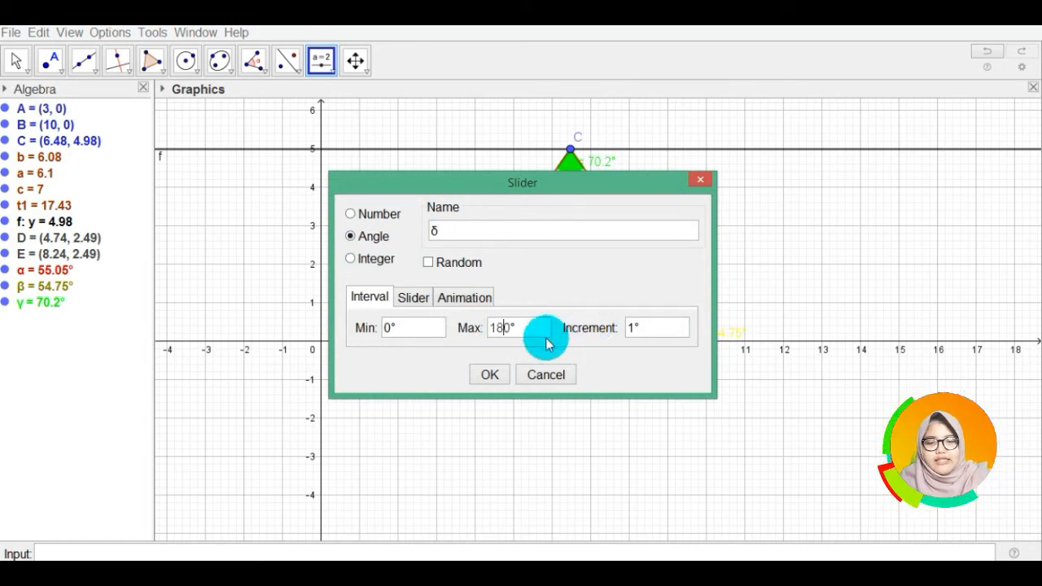
pyautogui.click(489, 373)
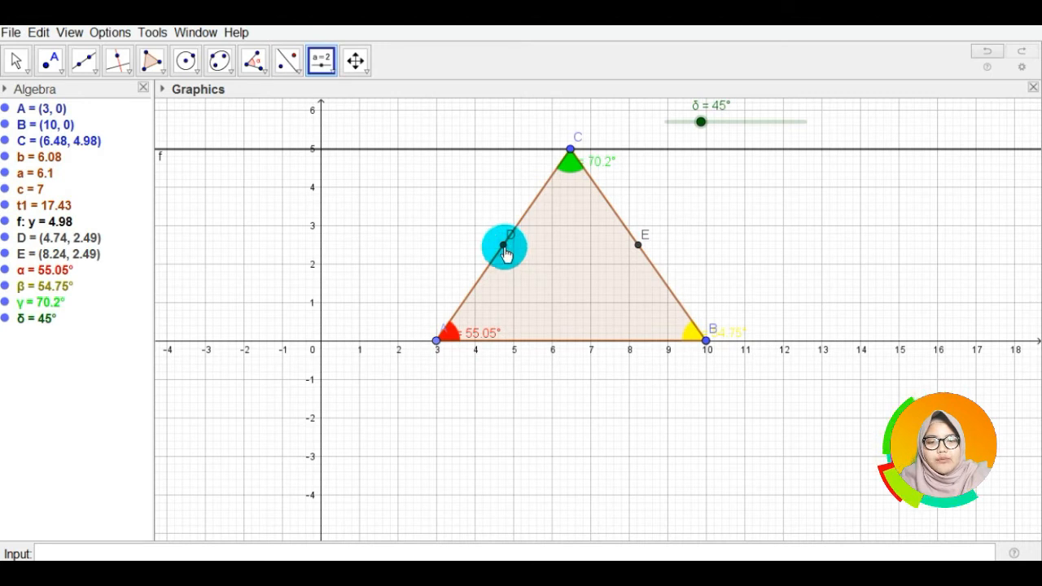
# Step: Rotate triangle ABC clockwise around midpoint D by the slider angle δ
pyautogui.click(291, 61)
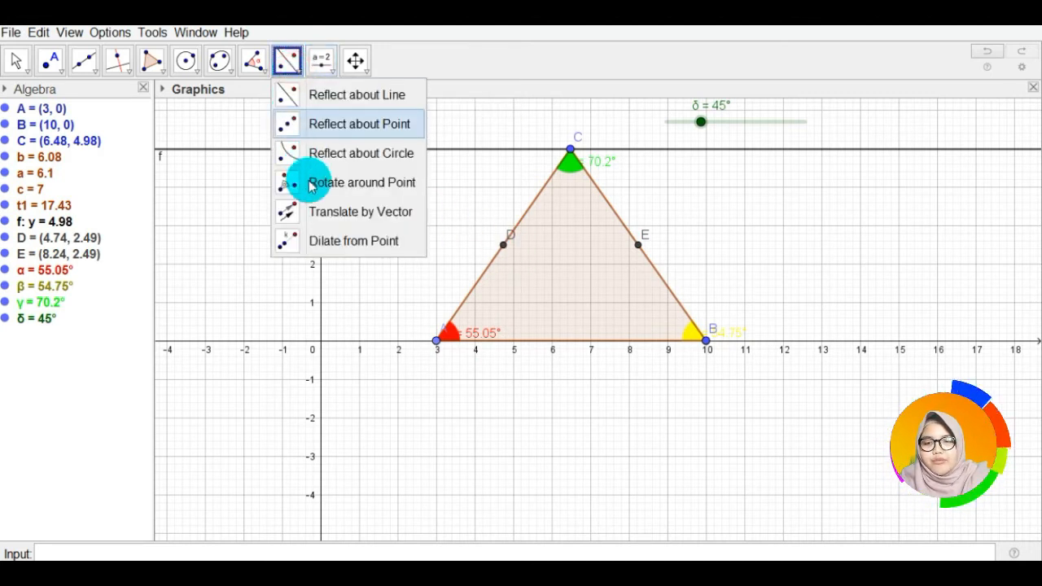
pyautogui.click(310, 189)
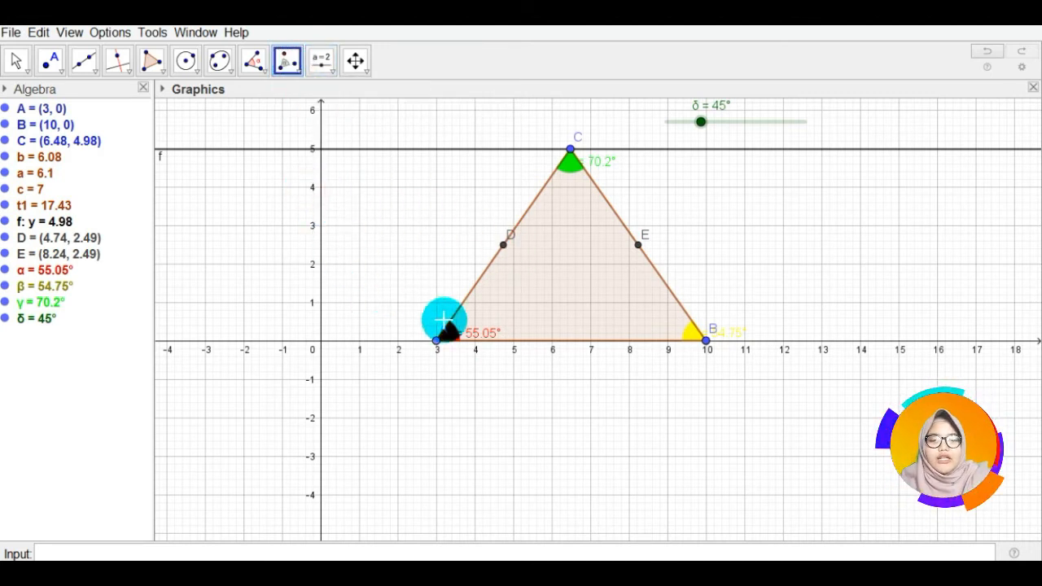
pyautogui.click(565, 290)
pyautogui.click(505, 252)
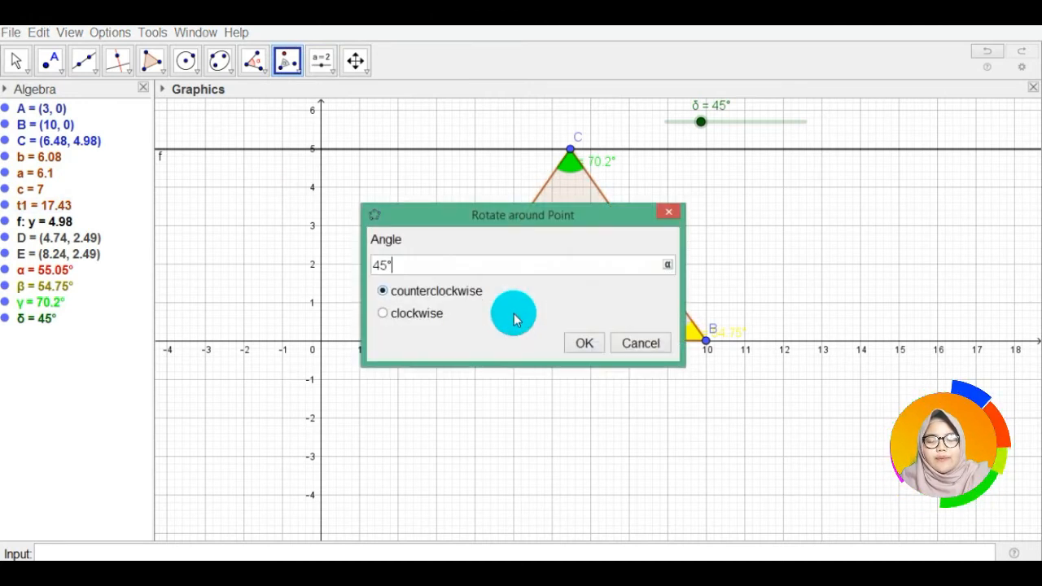
pyautogui.moveTo(511, 219); pyautogui.dragTo(865, 156)
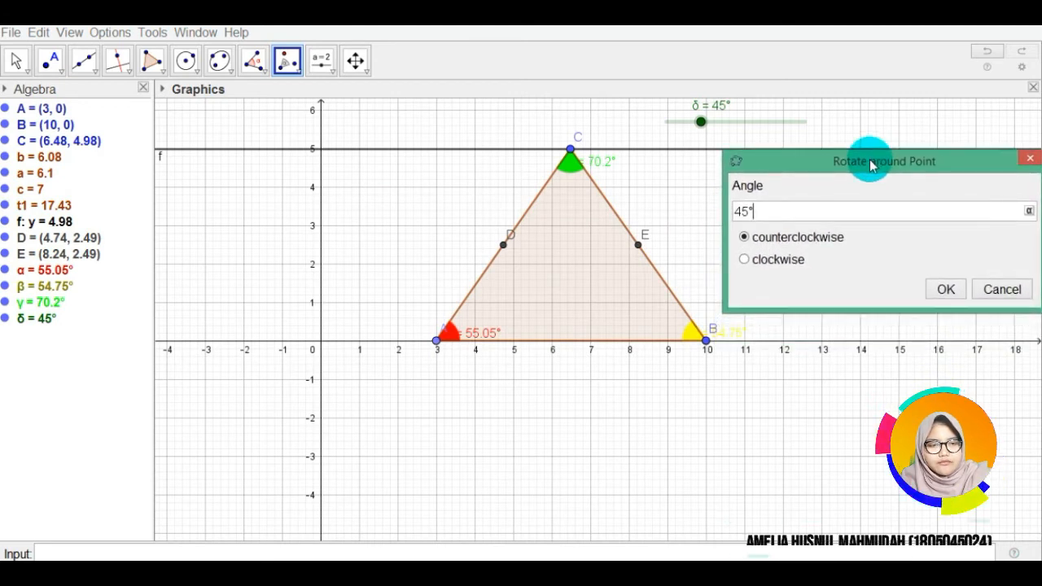
pyautogui.click(762, 213)
pyautogui.moveTo(740, 214); pyautogui.dragTo(733, 213)
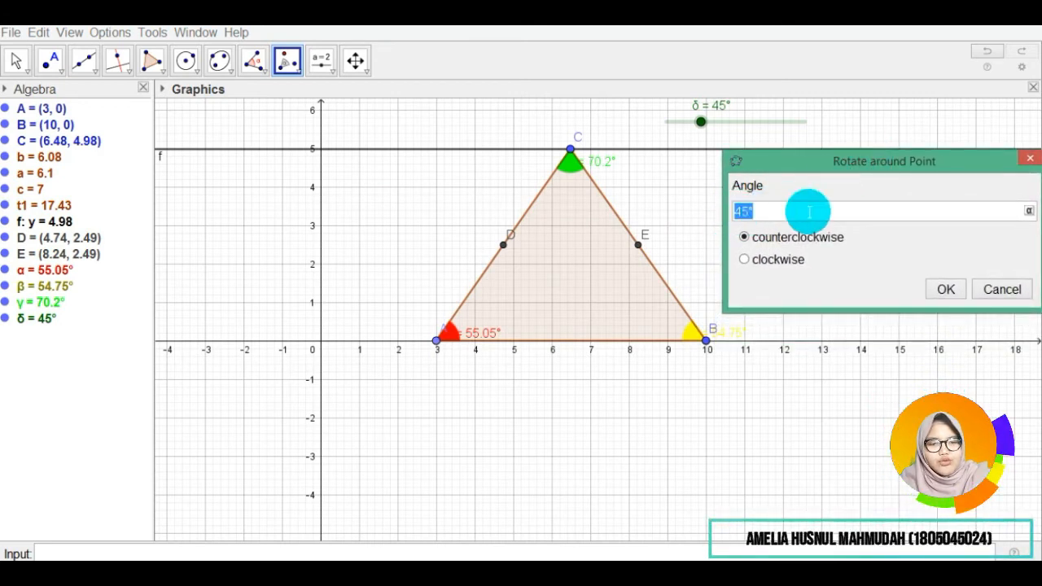
pyautogui.click(1029, 212)
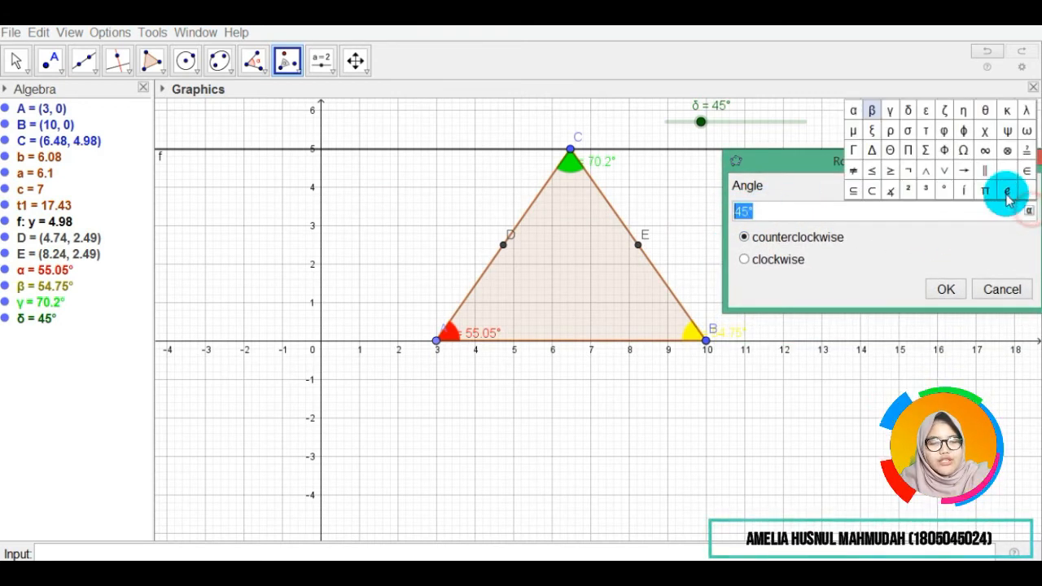
pyautogui.click(911, 108)
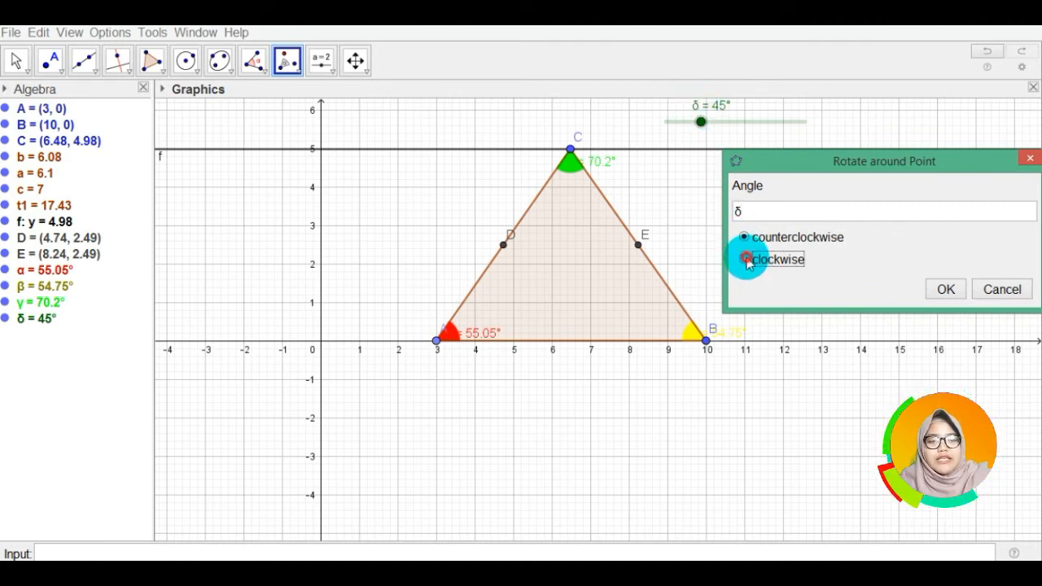
pyautogui.click(940, 289)
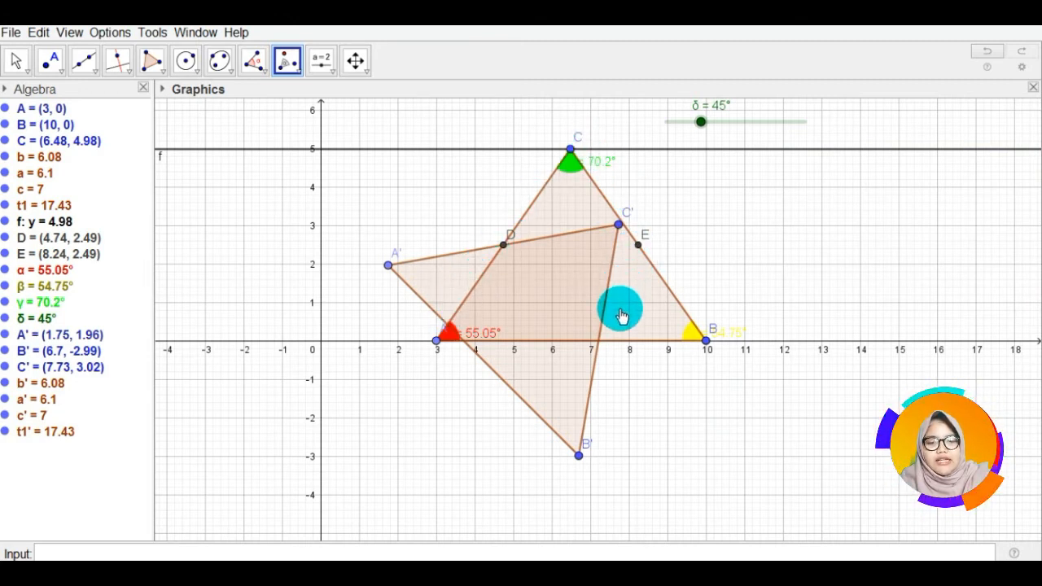
# Step: Rotate triangle ABC counterclockwise around midpoint E by the slider angle δ
pyautogui.click(640, 248)
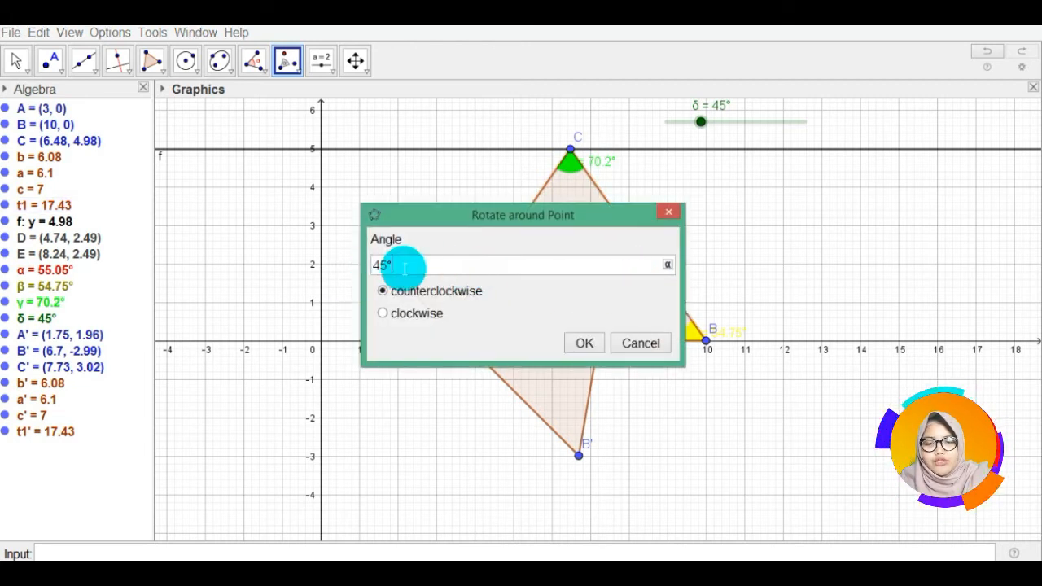
pyautogui.click(668, 264)
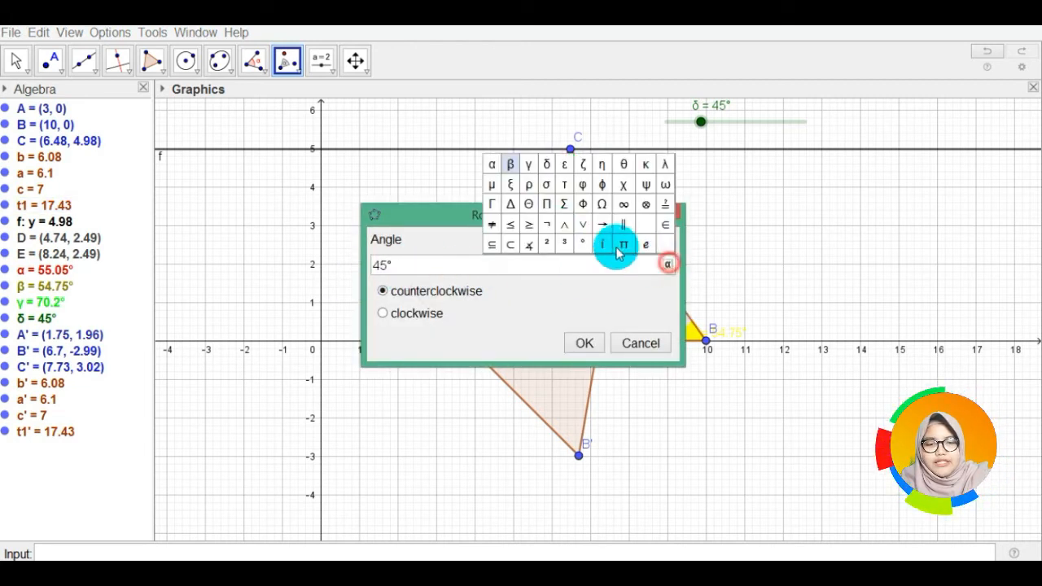
pyautogui.click(546, 163)
pyautogui.doubleClick(388, 265)
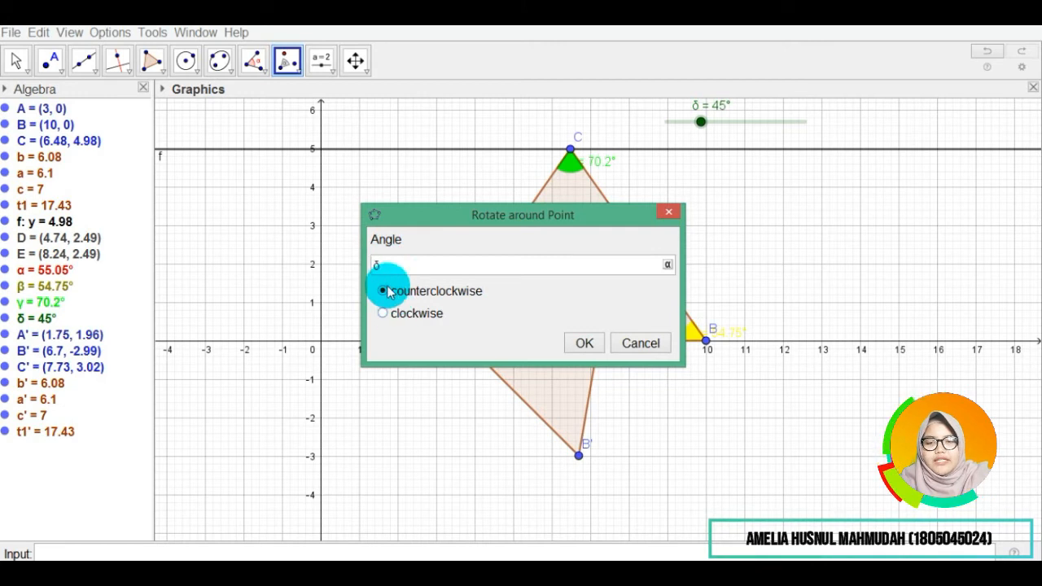
pyautogui.click(577, 343)
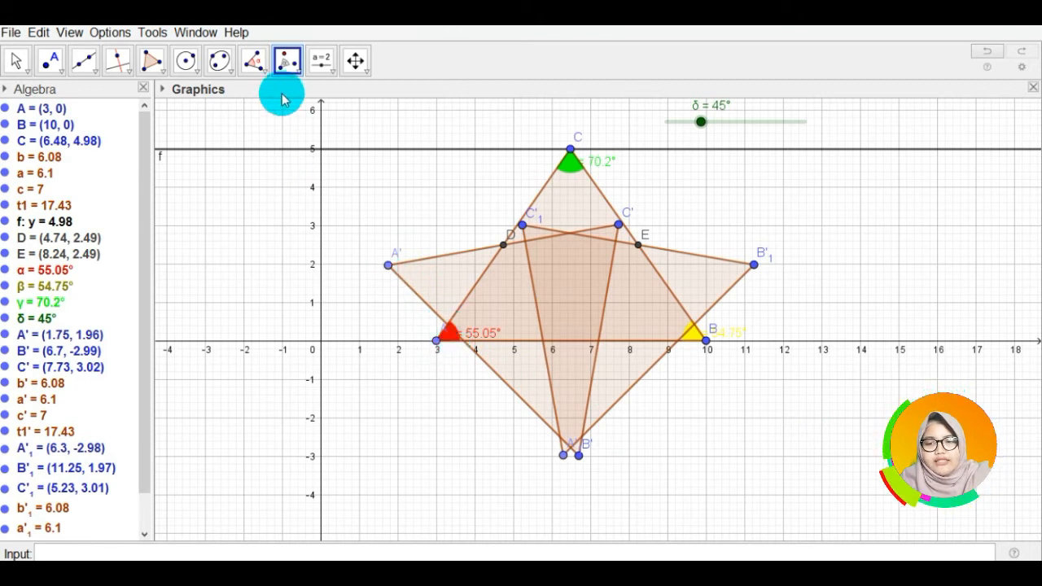
# Step: Mark the first rotated triangle's interior angle at A' using points B', A' and C'
pyautogui.click(256, 65)
pyautogui.click(273, 96)
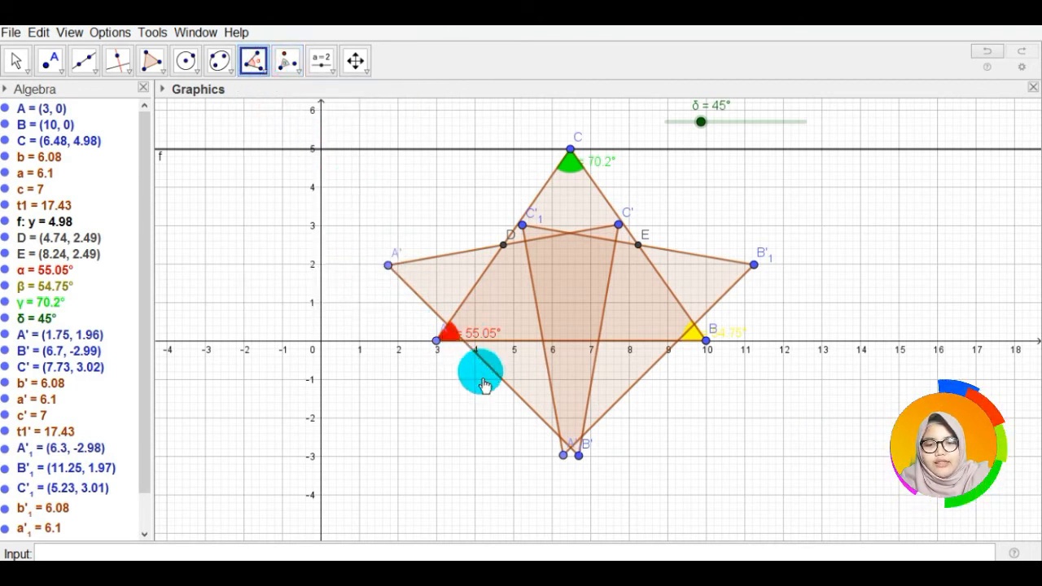
pyautogui.click(578, 458)
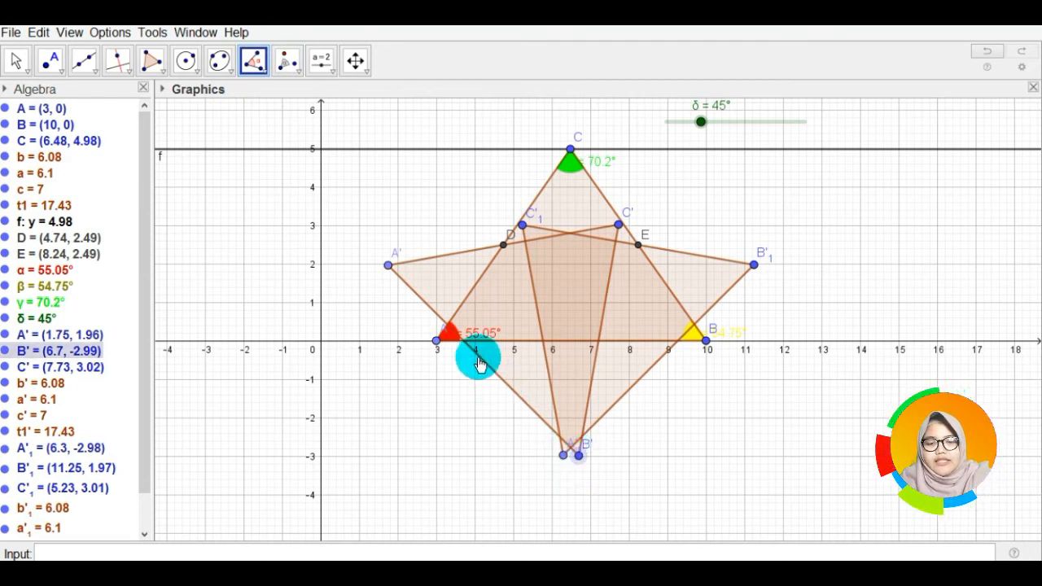
pyautogui.click(390, 267)
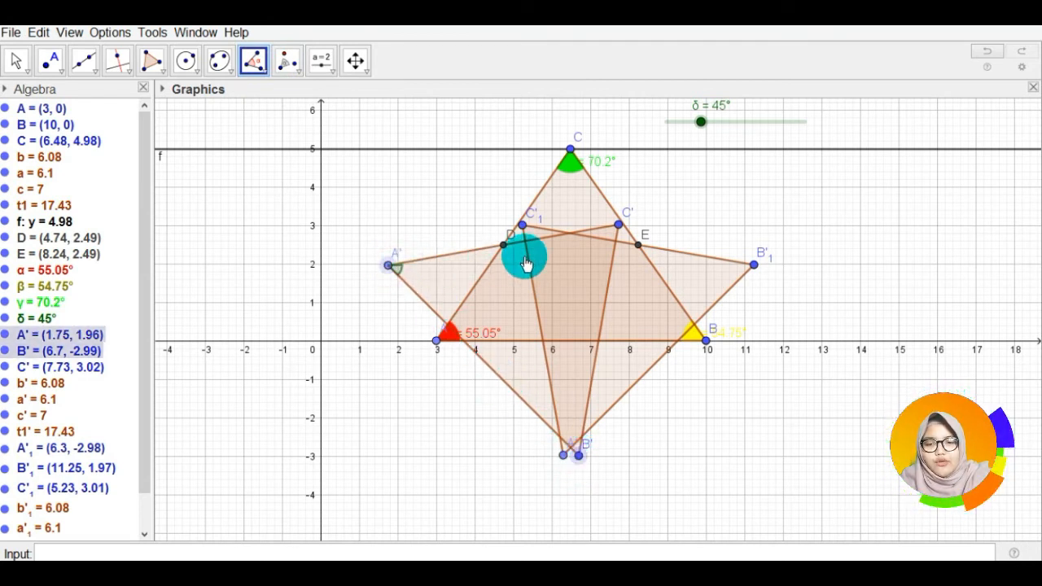
pyautogui.click(618, 226)
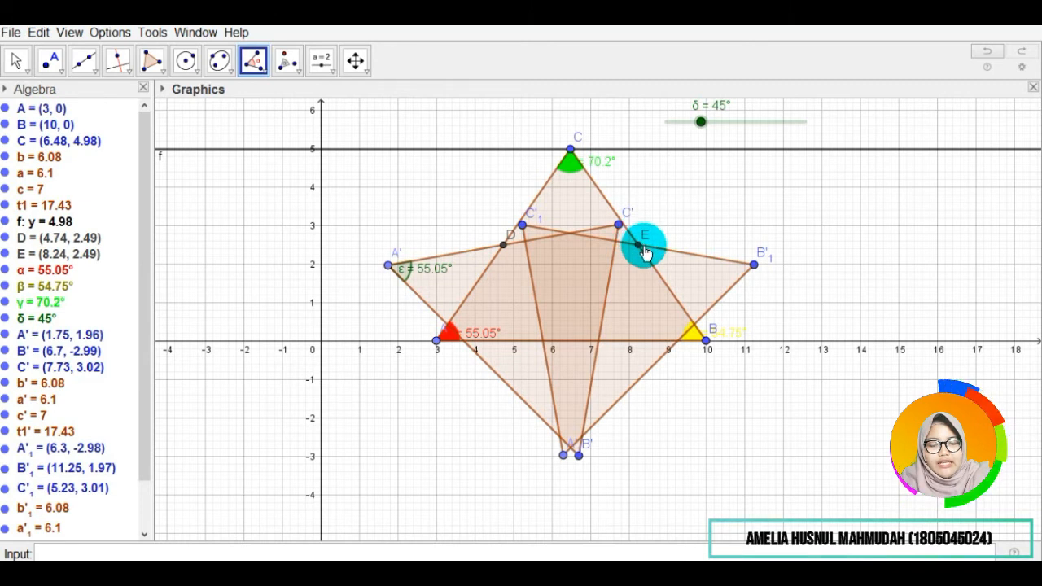
# Step: Mark the second rotated triangle's interior angle at B'₁ using points C'₁, B'₁ and A'₁
pyautogui.click(522, 223)
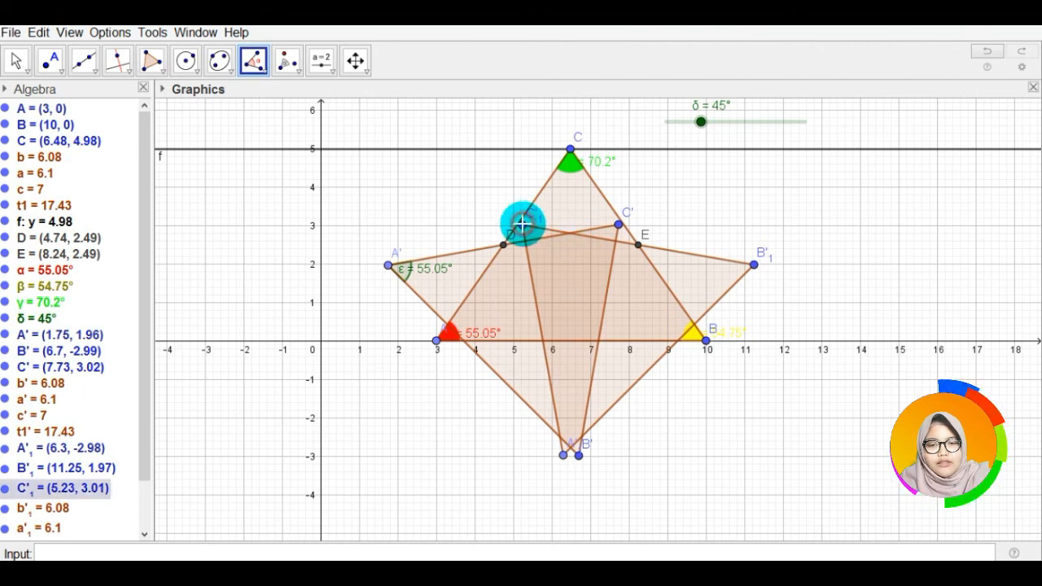
pyautogui.click(748, 263)
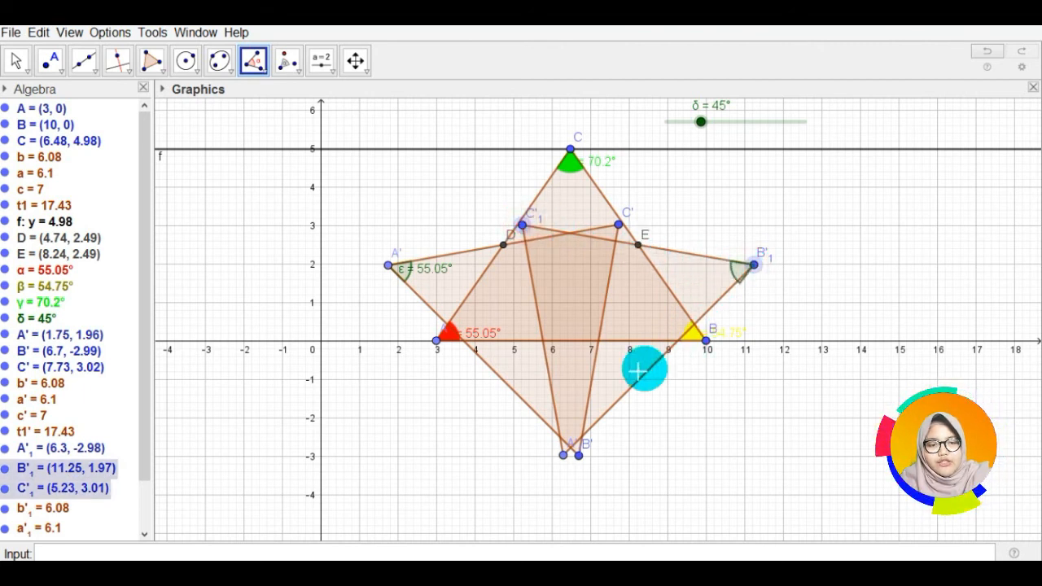
pyautogui.click(562, 455)
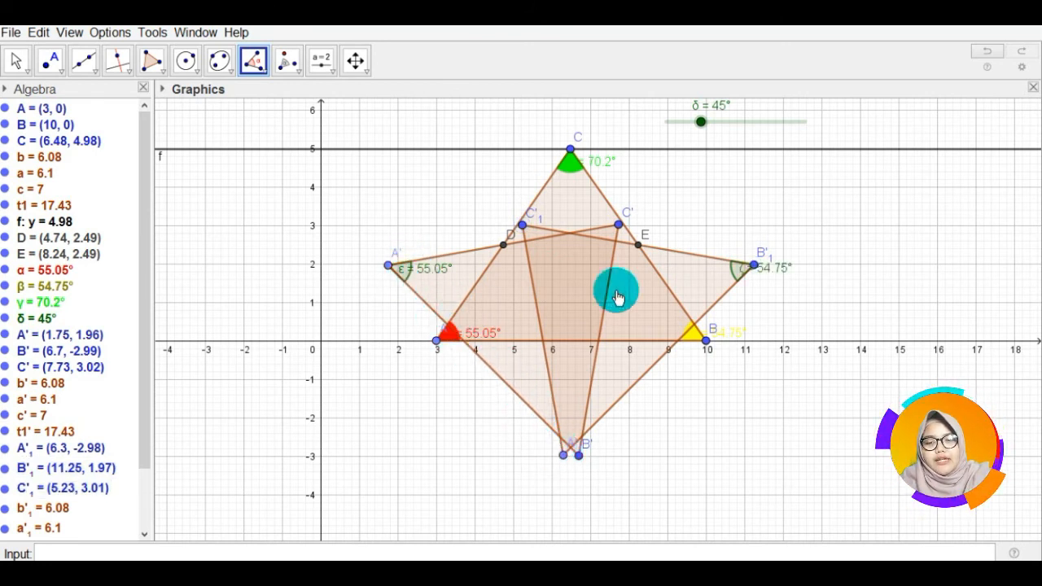
# Step: Colour the angle at A' red with 100 opacity and close its properties
pyautogui.rightClick(403, 275)
pyautogui.click(438, 391)
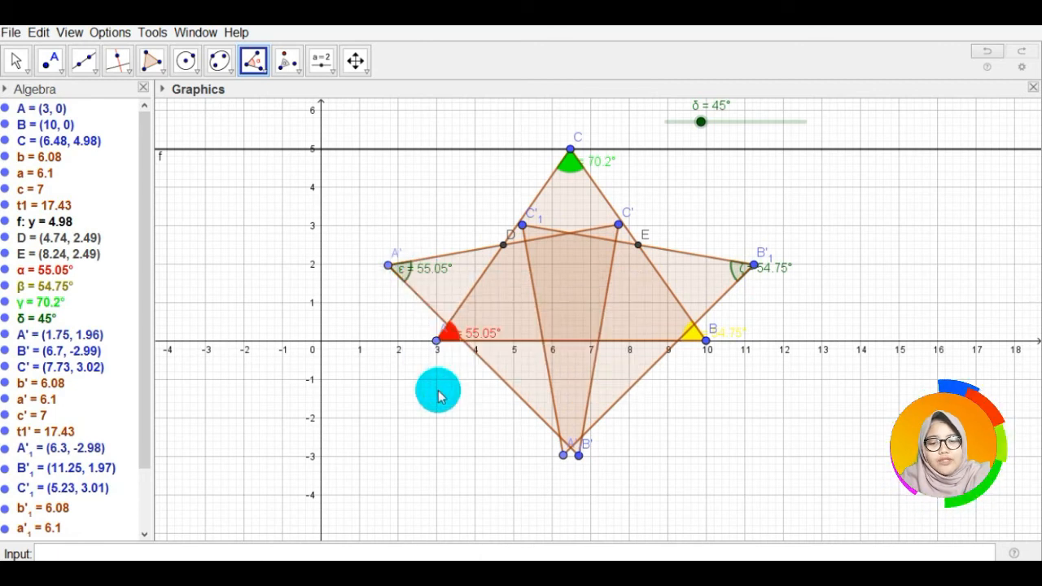
pyautogui.click(787, 185)
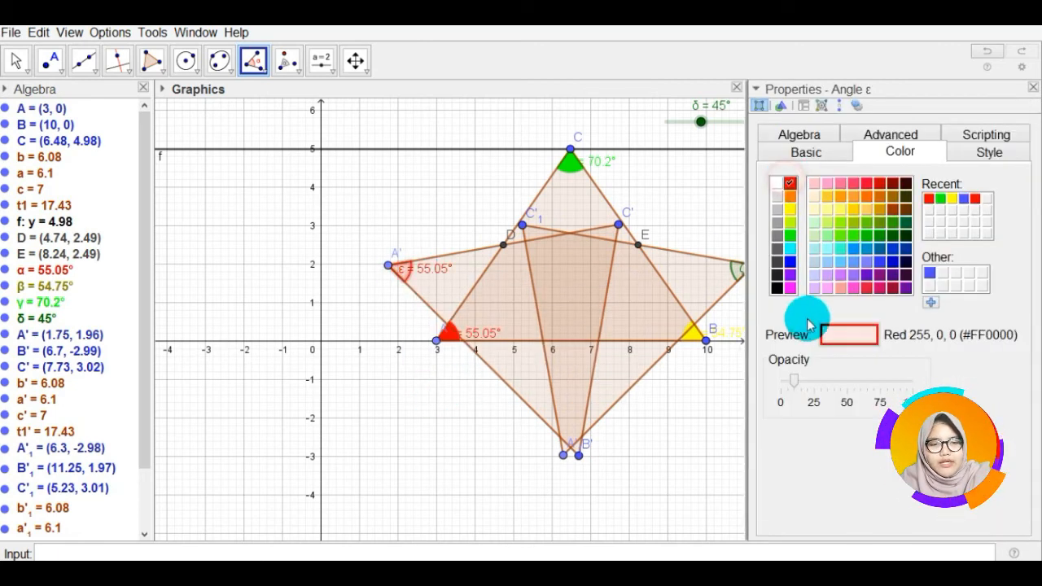
pyautogui.moveTo(789, 389); pyautogui.dragTo(967, 394)
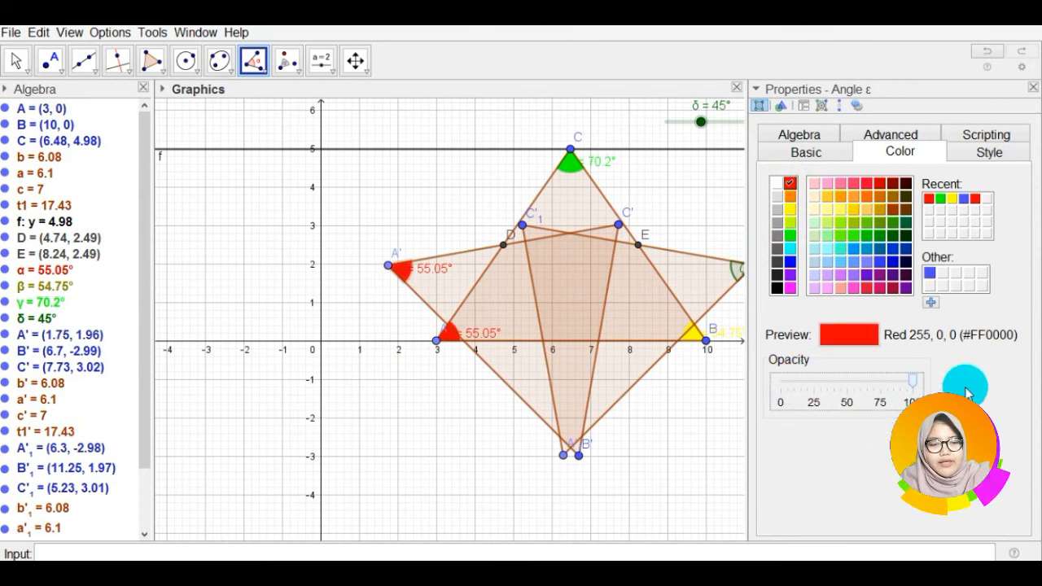
pyautogui.click(1032, 92)
pyautogui.click(697, 342)
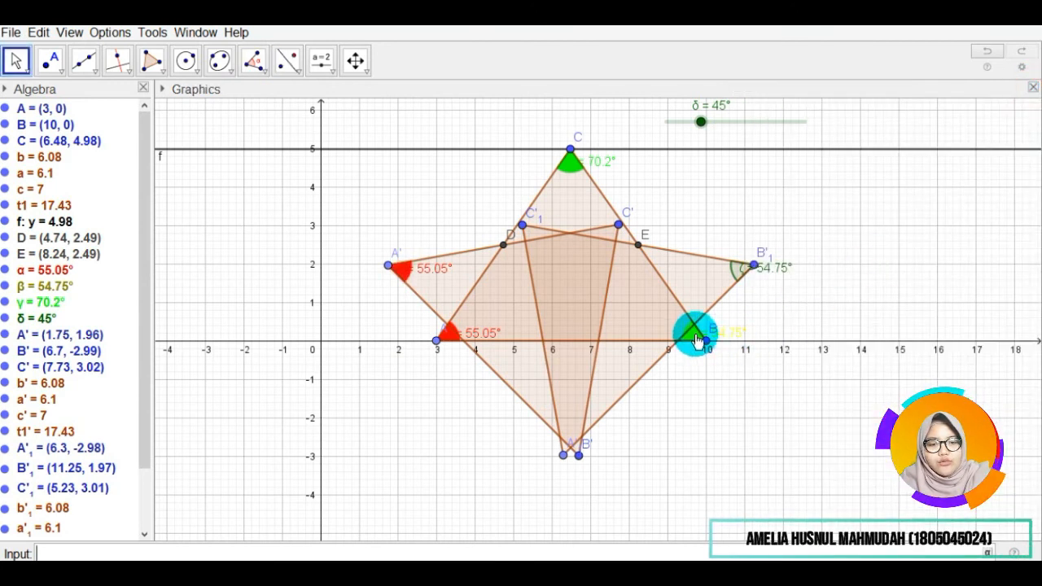
# Step: Colour the angle at B'₁ yellow with 100 opacity and close its properties
pyautogui.rightClick(738, 271)
pyautogui.click(778, 387)
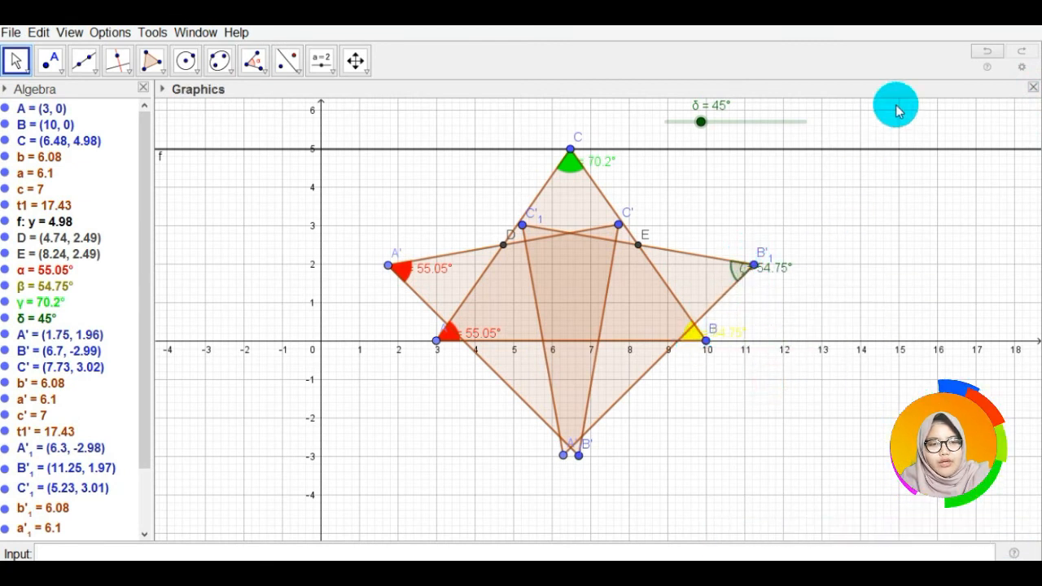
pyautogui.click(794, 209)
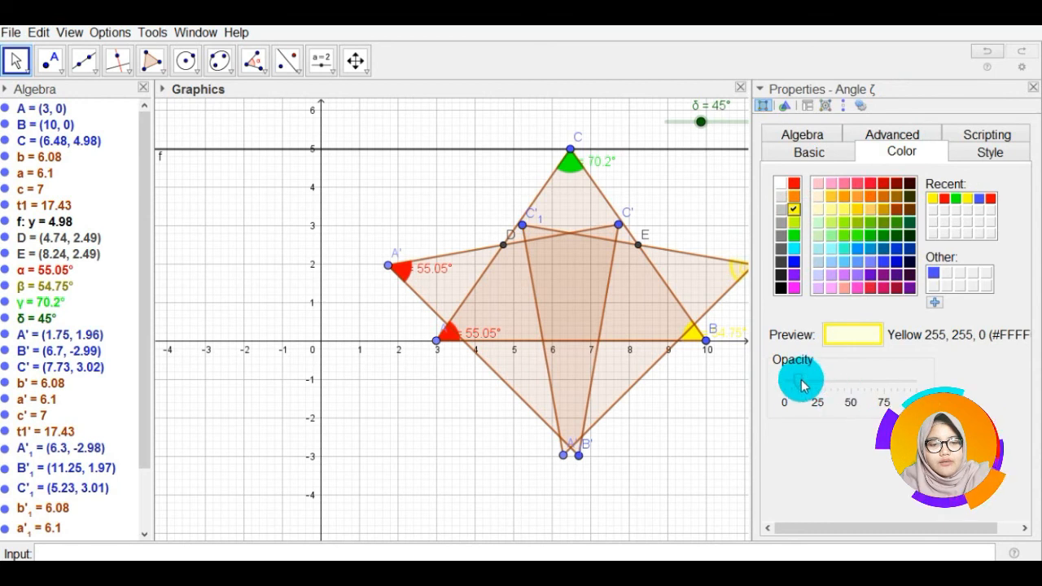
pyautogui.moveTo(799, 379); pyautogui.dragTo(936, 376)
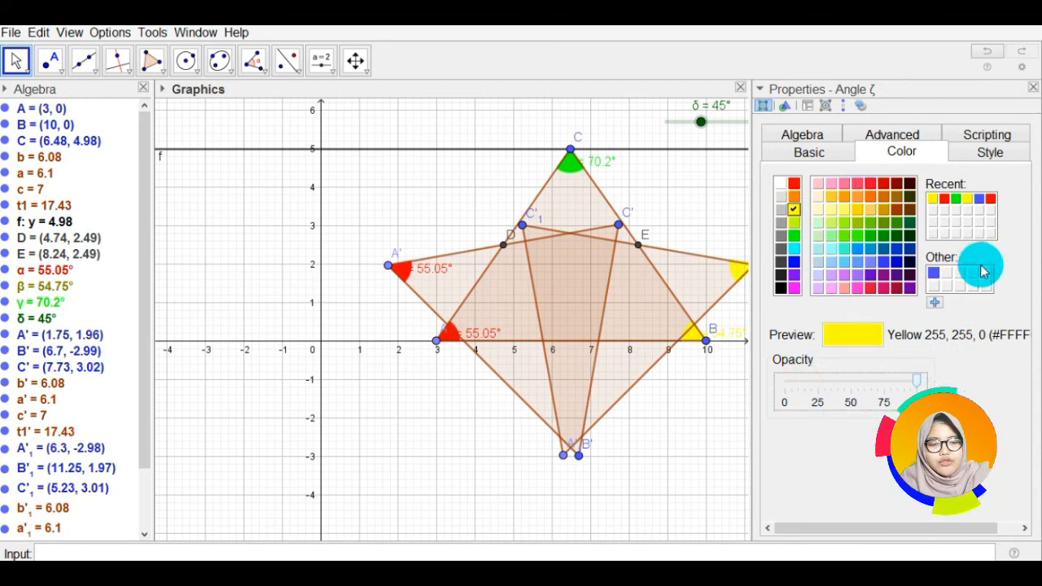
pyautogui.click(1034, 88)
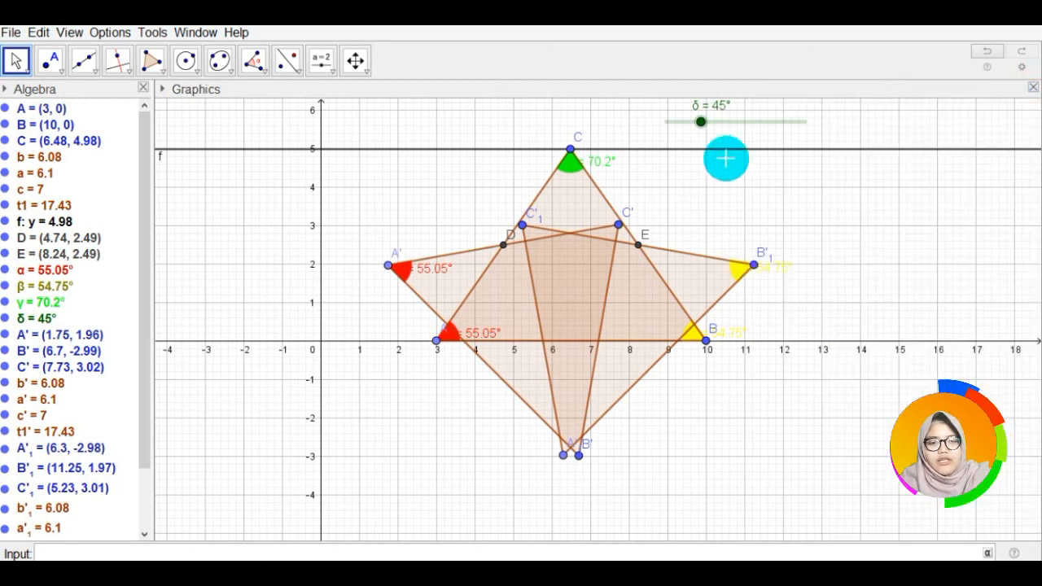
# Step: Set the δ slider to 180° to rotate both triangle copies onto the parallel line through C
pyautogui.moveTo(700, 122); pyautogui.dragTo(814, 114)
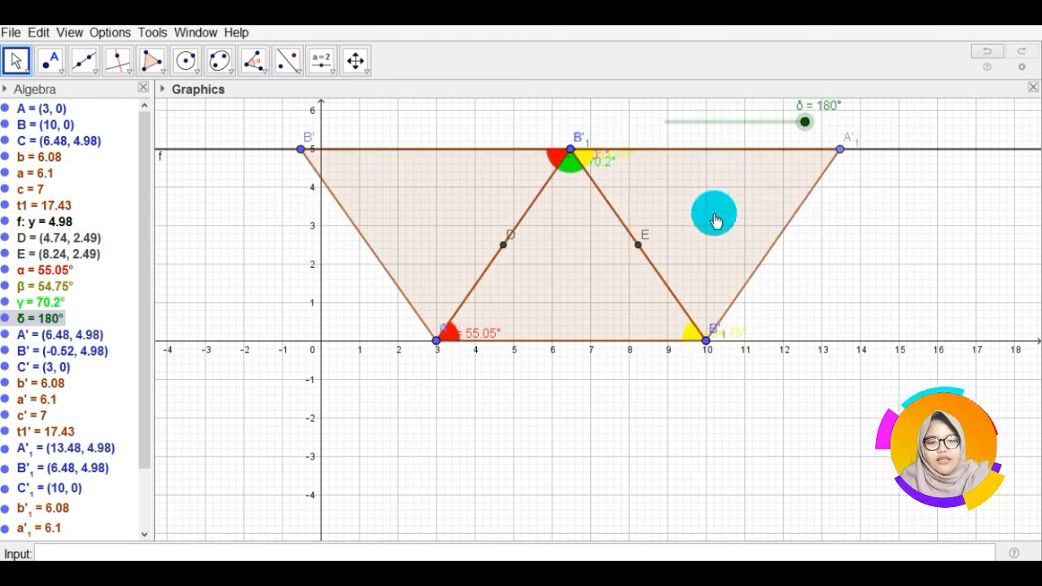